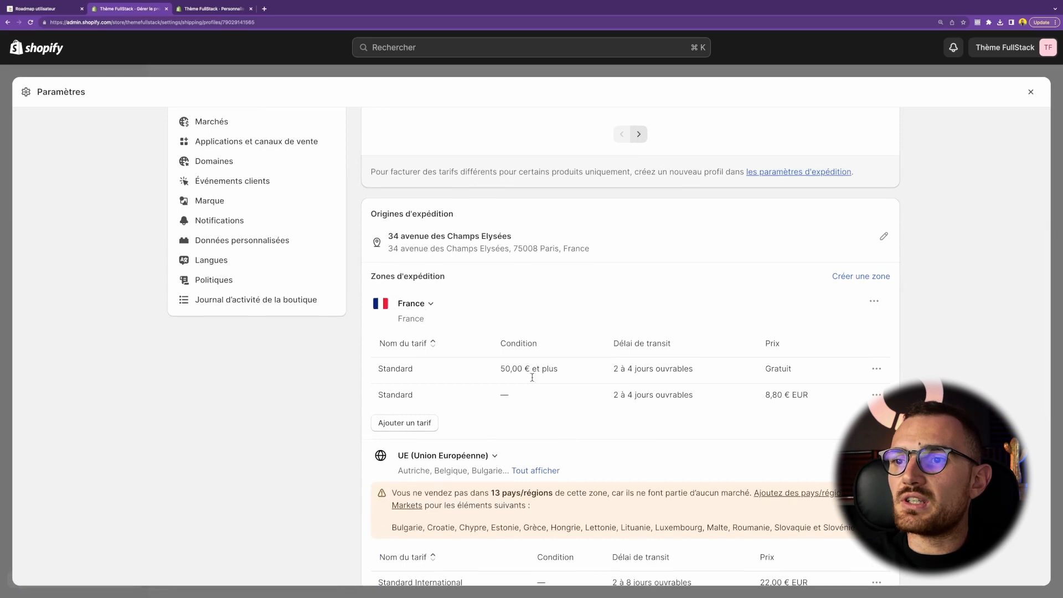
Step: Examine the general profile's shipping zones and their rates for France, the European Union and other destinations
scroll(531, 370, "down", 5)
scroll(660, 342, "up", 6)
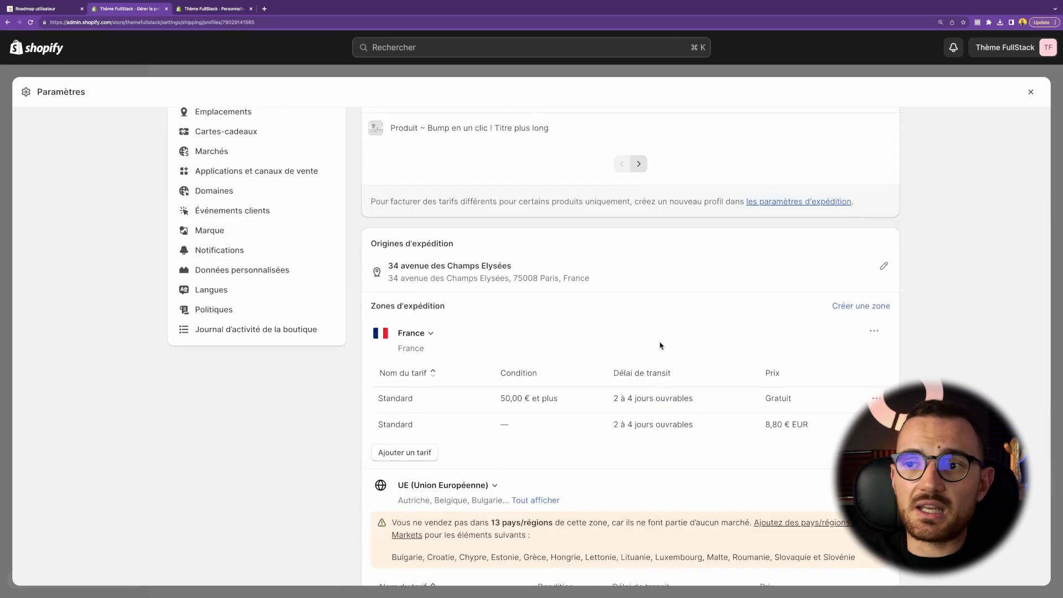
scroll(656, 349, "down", 5)
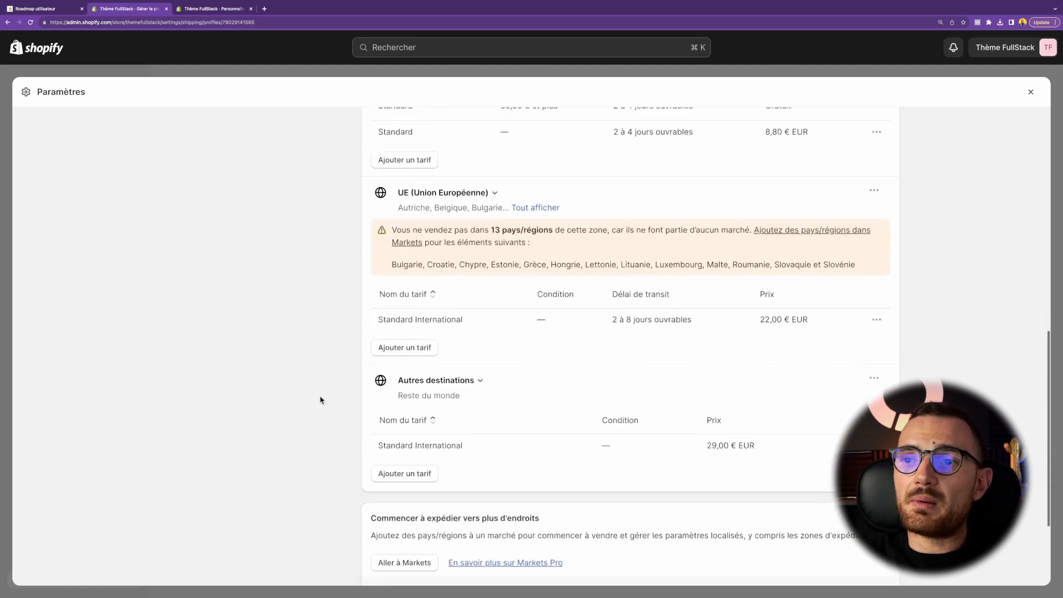
left_click_drag(321, 399, 792, 450)
scroll(793, 451, "down", 3)
left_click(596, 430)
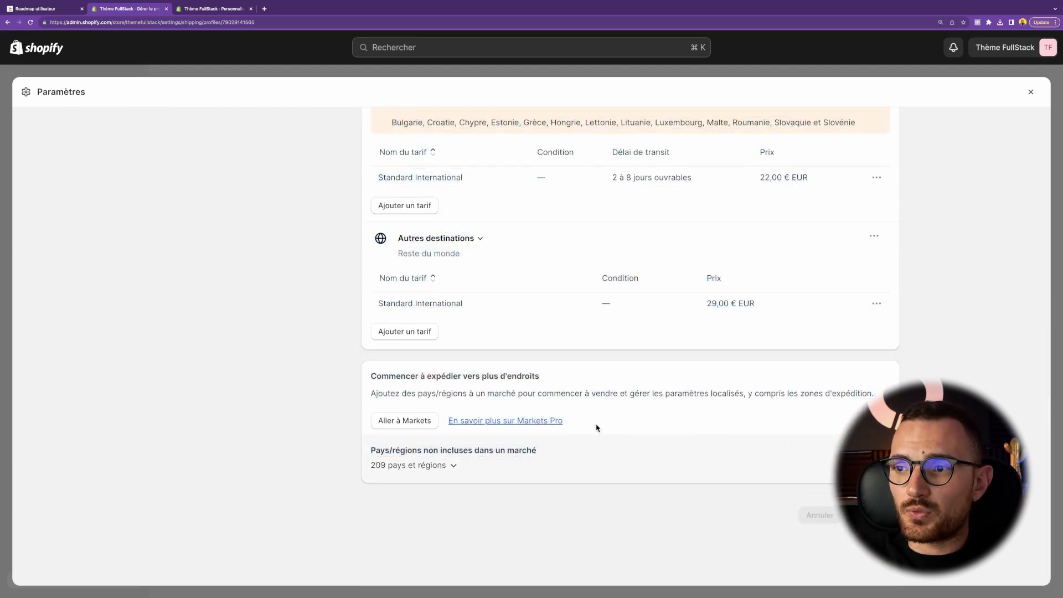
scroll(596, 428, "up", 4)
scroll(597, 429, "up", 1)
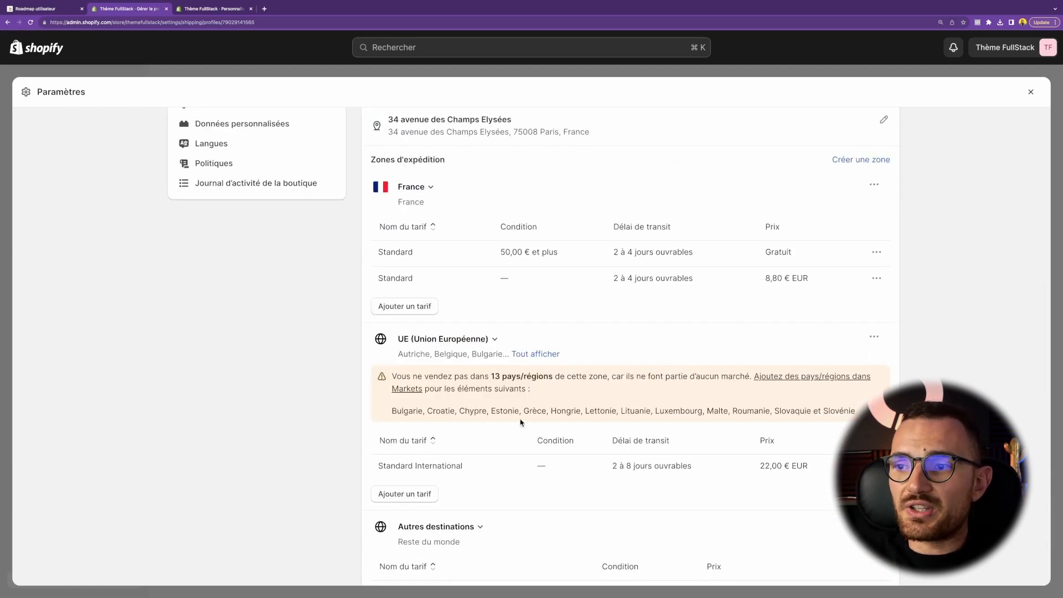
triple_click(429, 467)
left_click(479, 471)
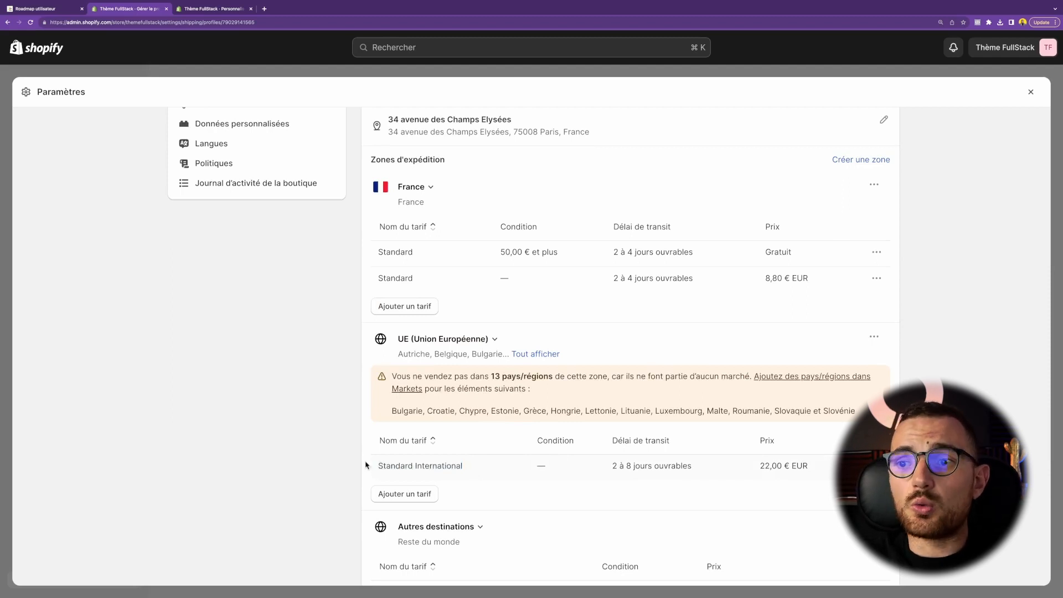
left_click_drag(368, 466, 826, 465)
left_click(828, 464)
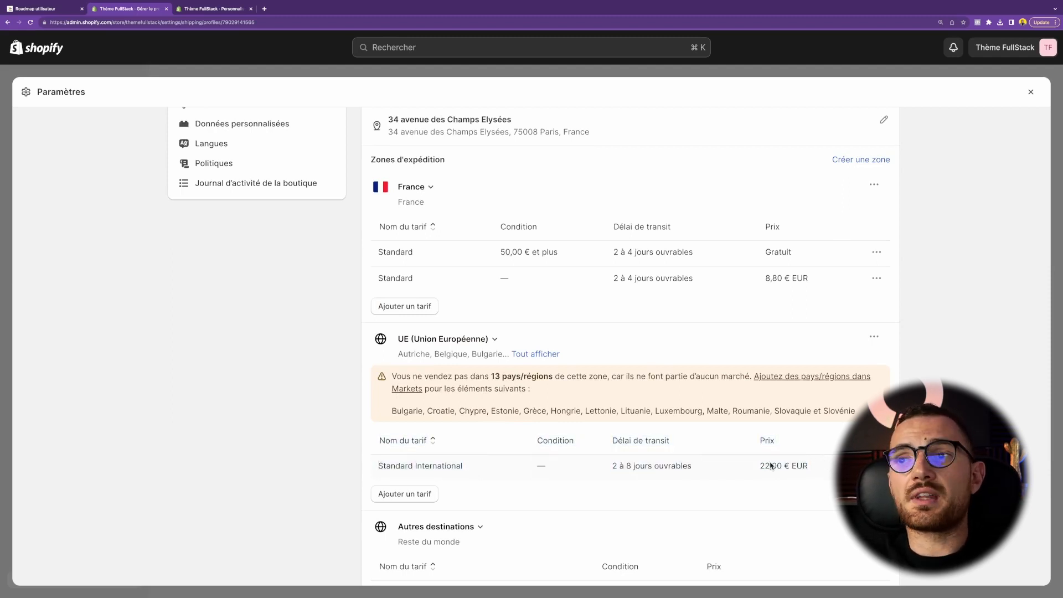
Step: Examine the conditions, transit times and prices of the two Standard rates in the France zone
scroll(599, 454, "up", 2)
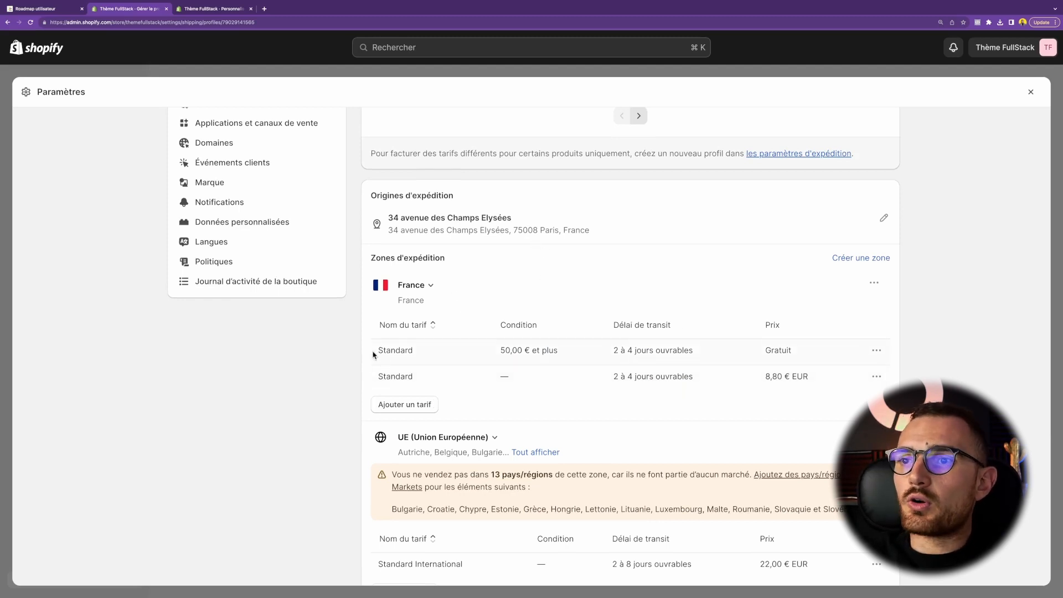
left_click_drag(373, 355, 812, 349)
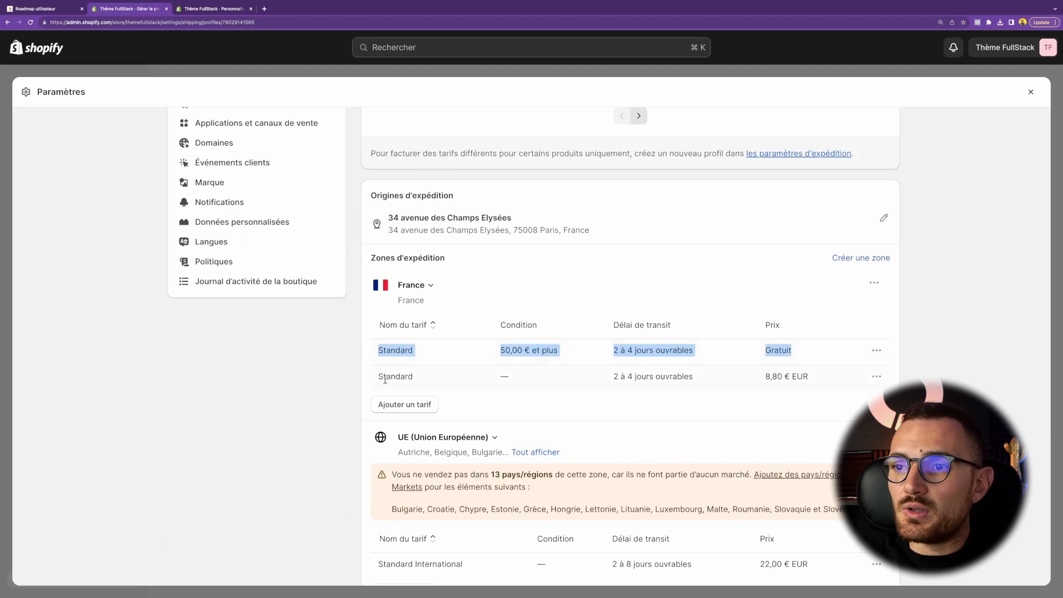
left_click_drag(376, 377, 767, 384)
left_click(828, 386)
left_click(766, 384)
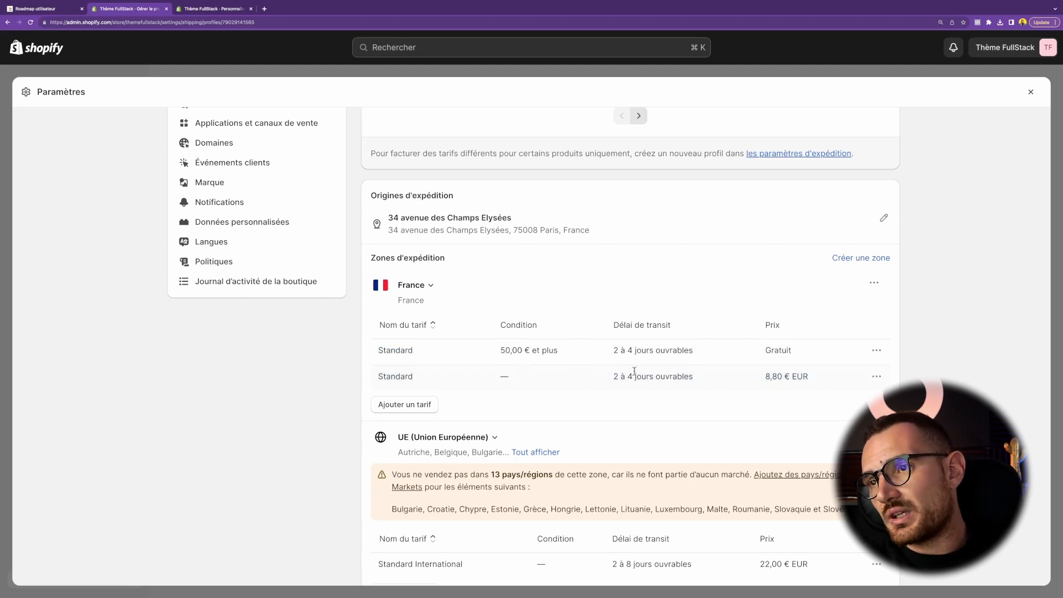
left_click(877, 350)
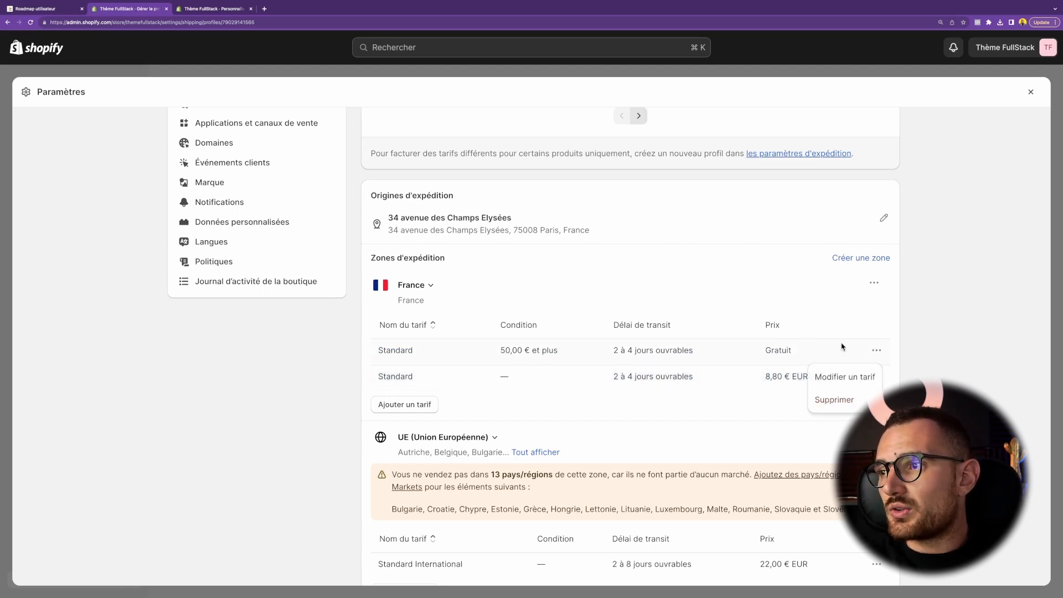
left_click_drag(574, 350, 850, 347)
left_click(729, 369)
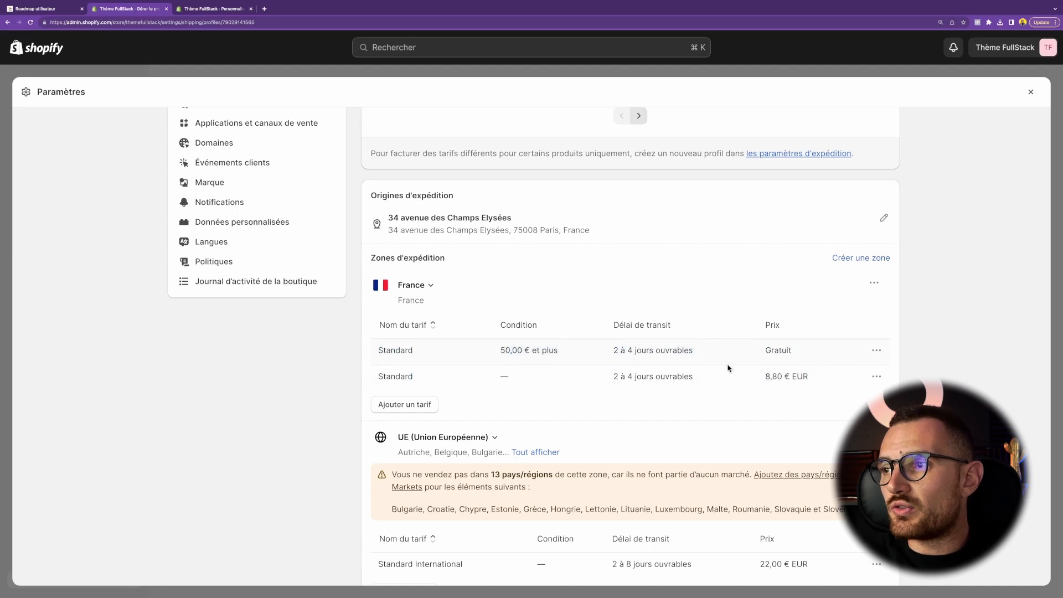
Step: Edit the paid Standard rate of the France zone and add a condition based on the order price
left_click(874, 379)
left_click(832, 402)
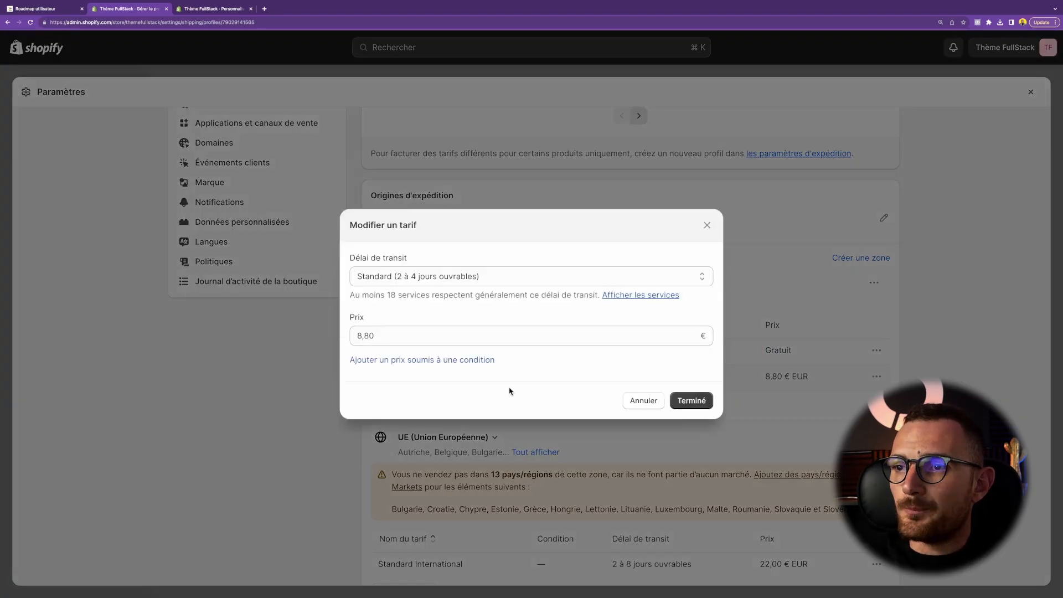
left_click(401, 360)
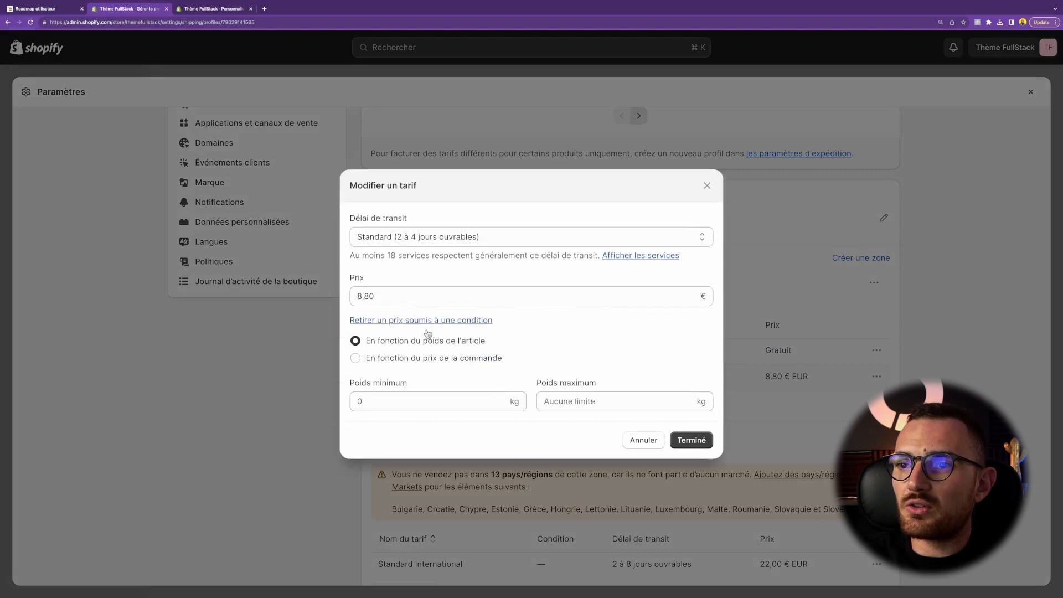
left_click(462, 363)
left_click(393, 406)
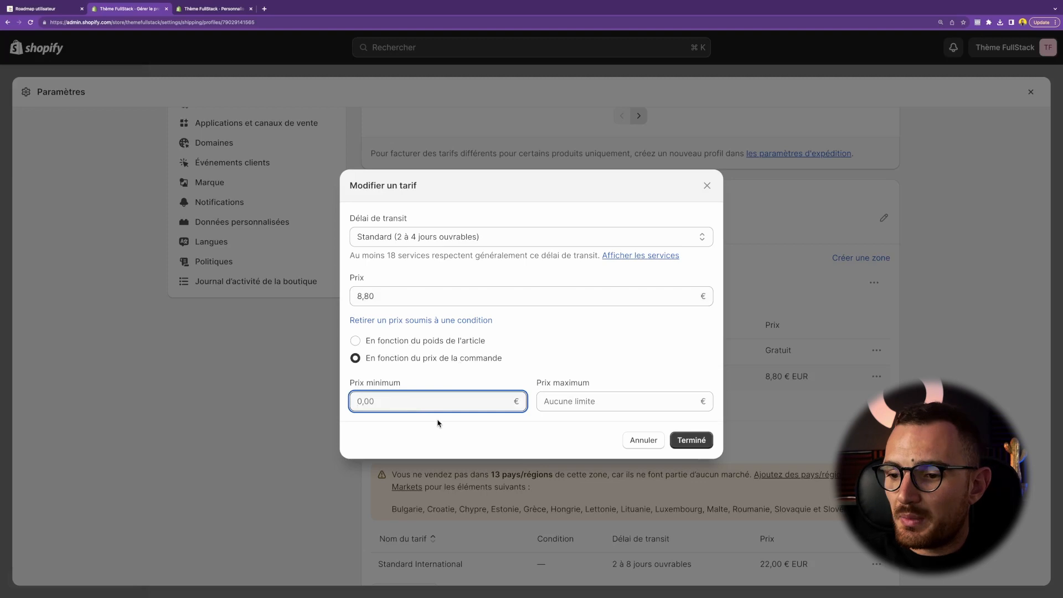
Step: Set the condition's maximum order price to 49,99 €, keeping it based on the order price rather than item weight
key("Tab")
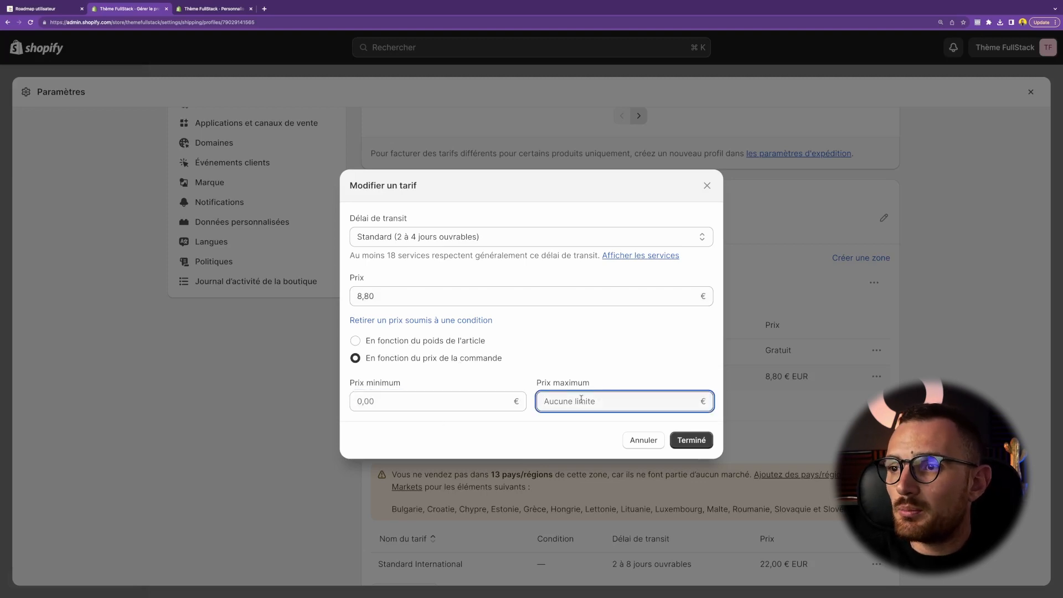
type("50")
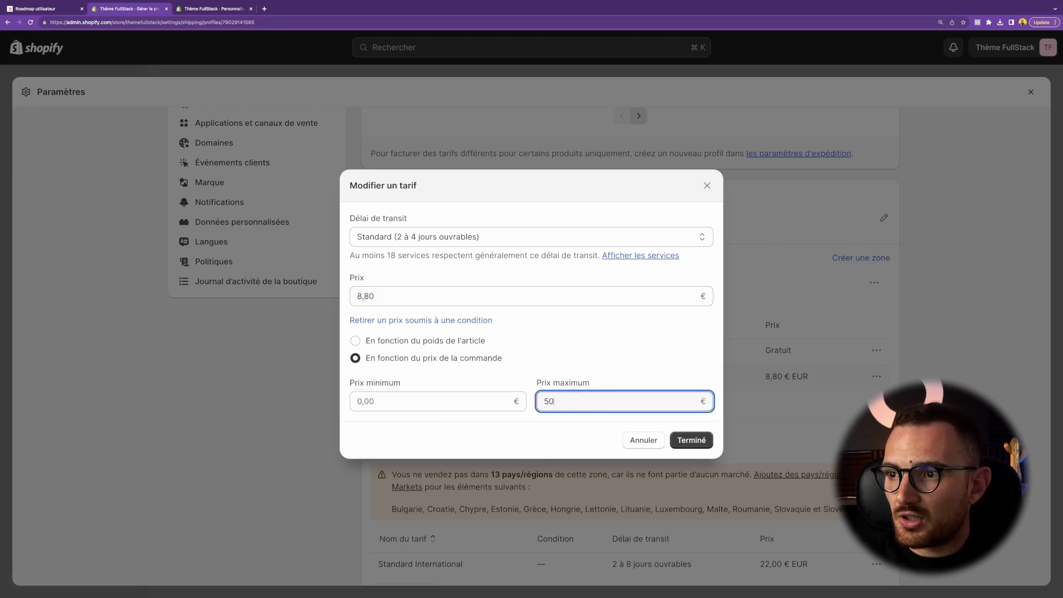
key("BackSpace")
key("BackSpace")
type("49.99")
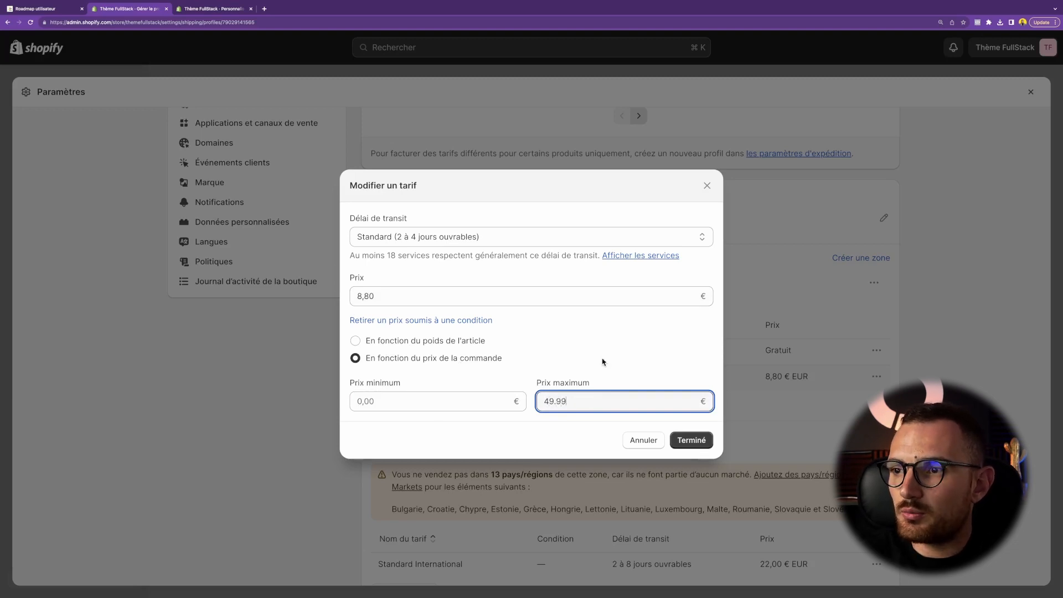
left_click(610, 346)
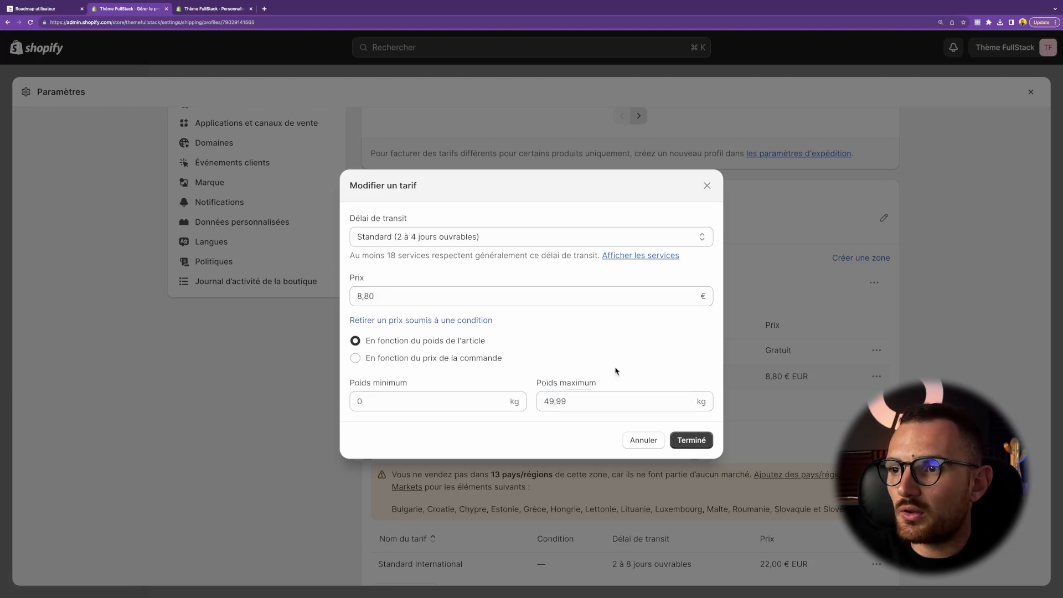
left_click(387, 361)
double_click(576, 403)
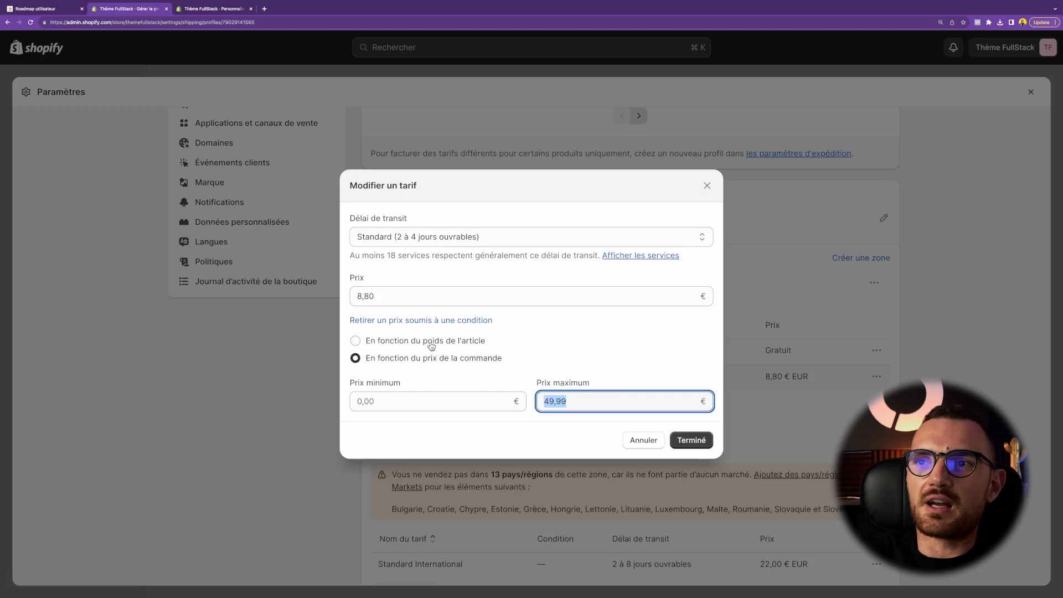
Step: Check the available transit time options, keep Standard (2 à 4 jours ouvrables), and apply the rate edit
left_click(394, 289)
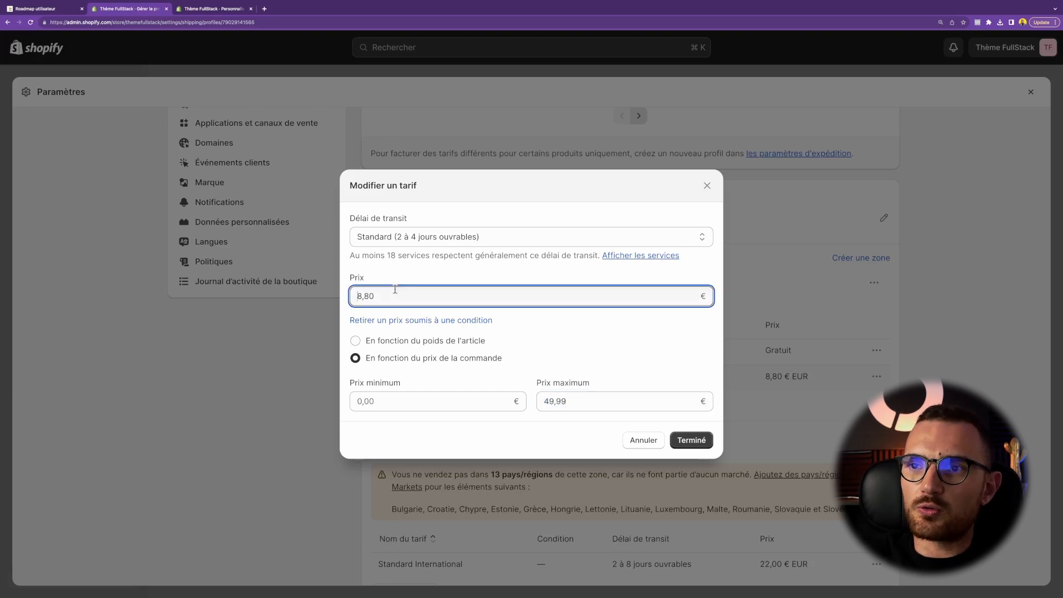
left_click(463, 237)
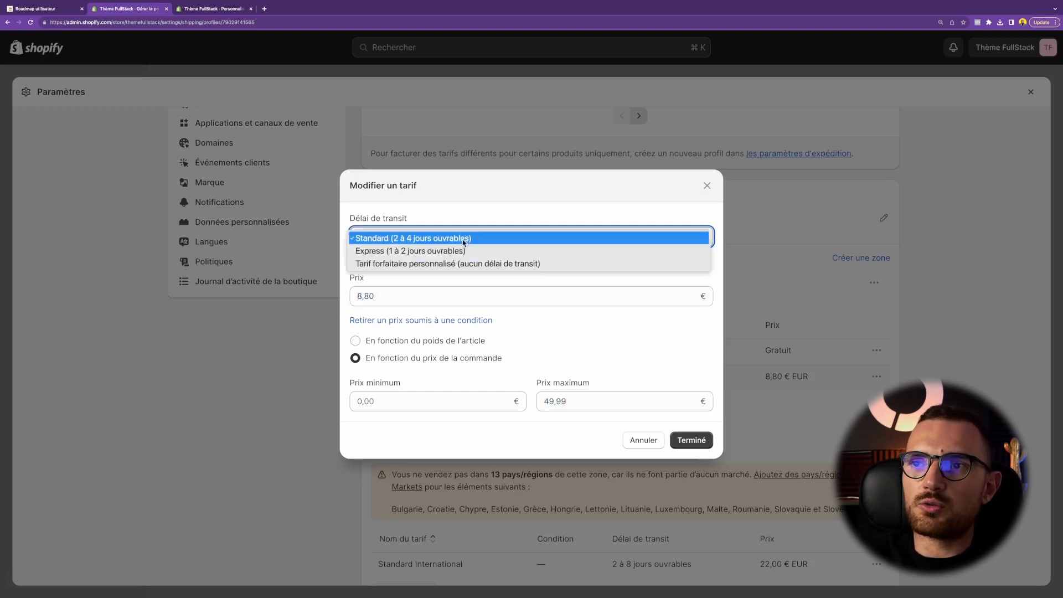
left_click(465, 277)
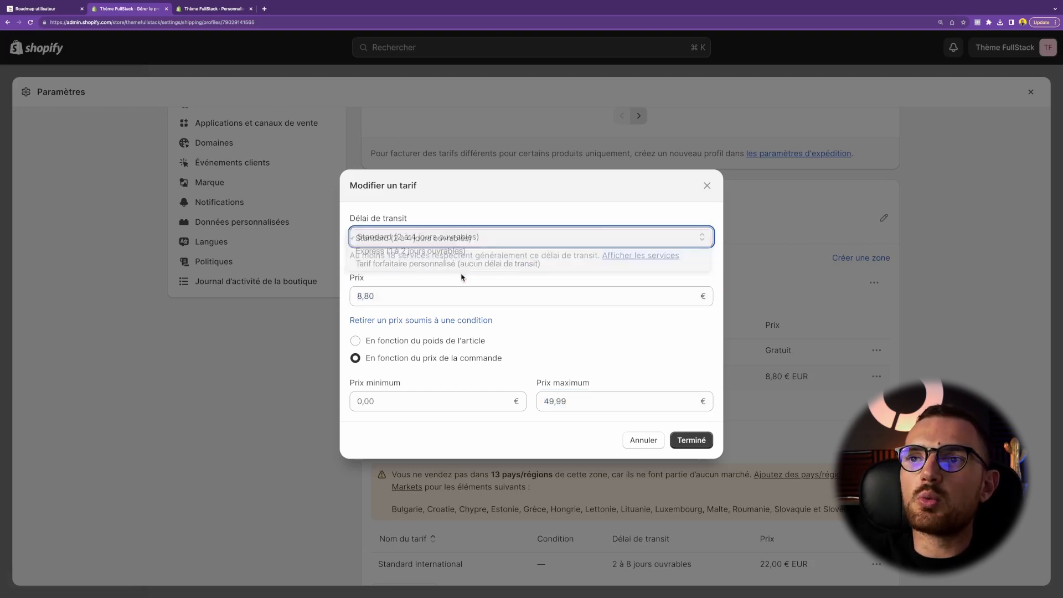
left_click(518, 282)
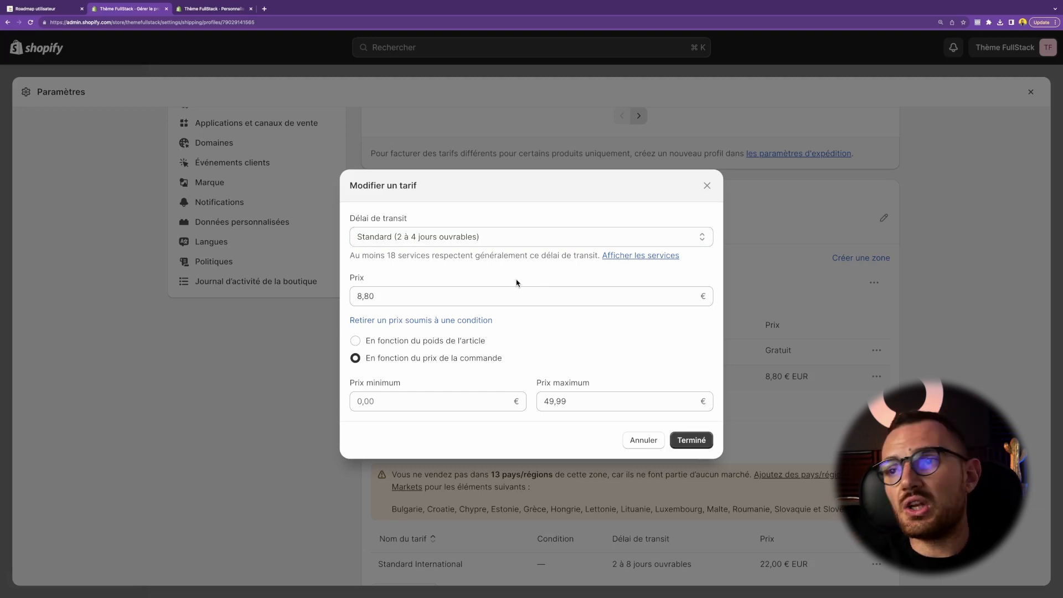
left_click(701, 440)
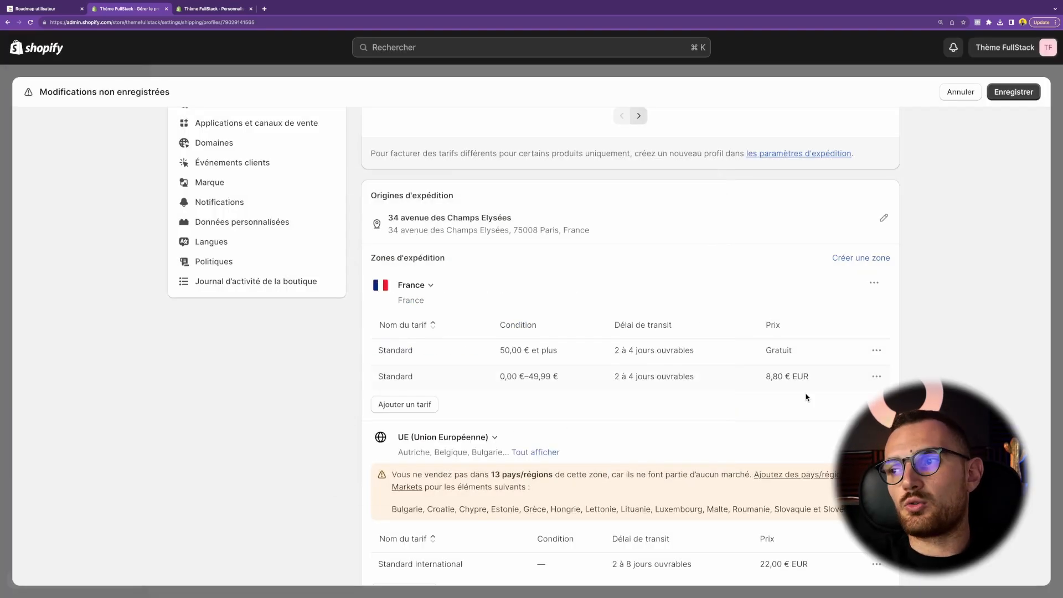
Step: Review the France rates together with the European Union and other destinations zones
left_click_drag(785, 382, 375, 350)
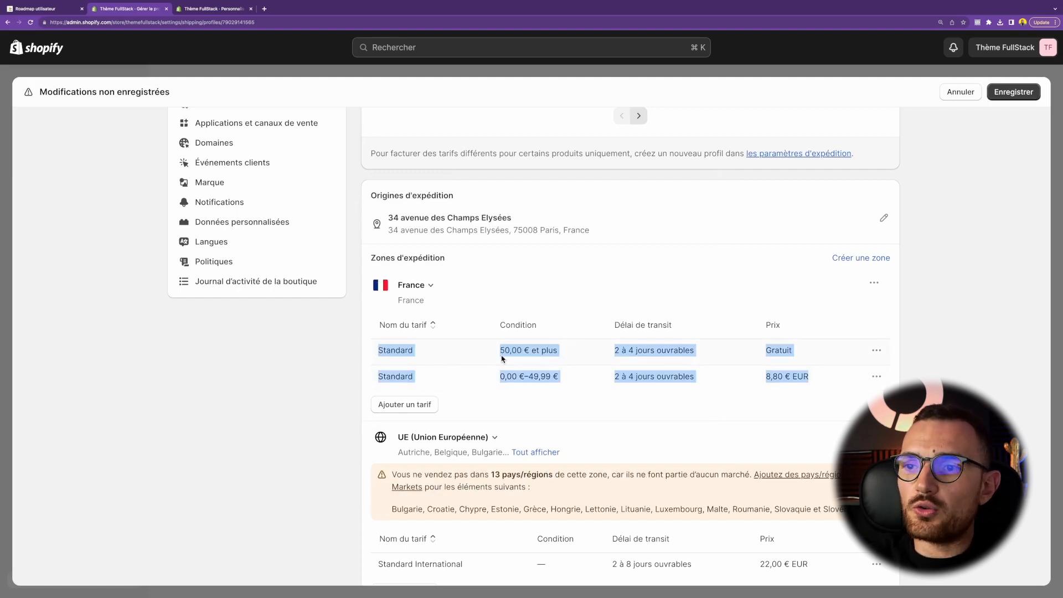
scroll(502, 359, "down", 3)
scroll(492, 451, "down", 3)
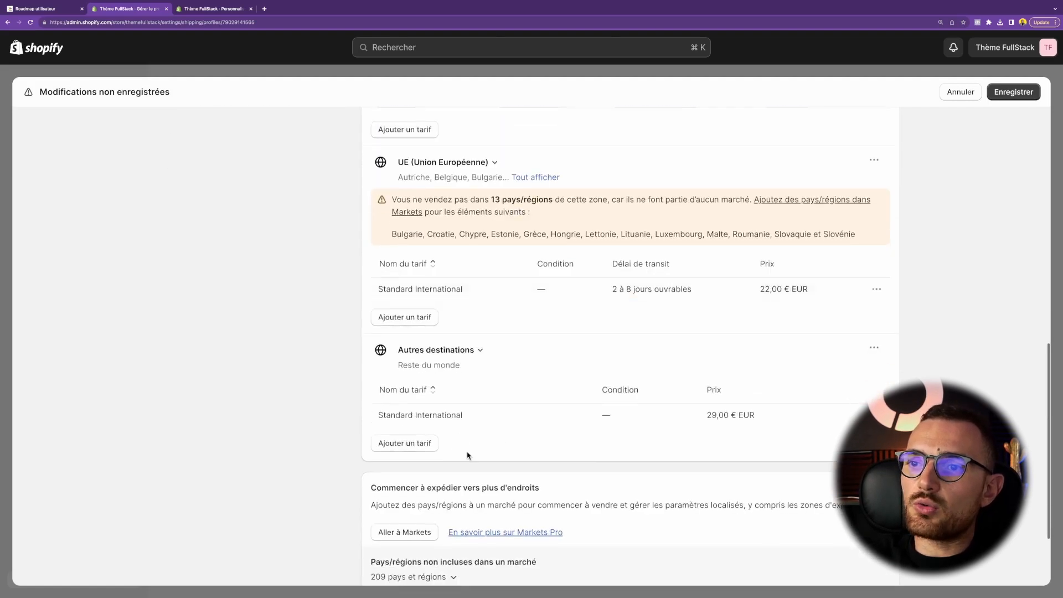
scroll(515, 360, "up", 15)
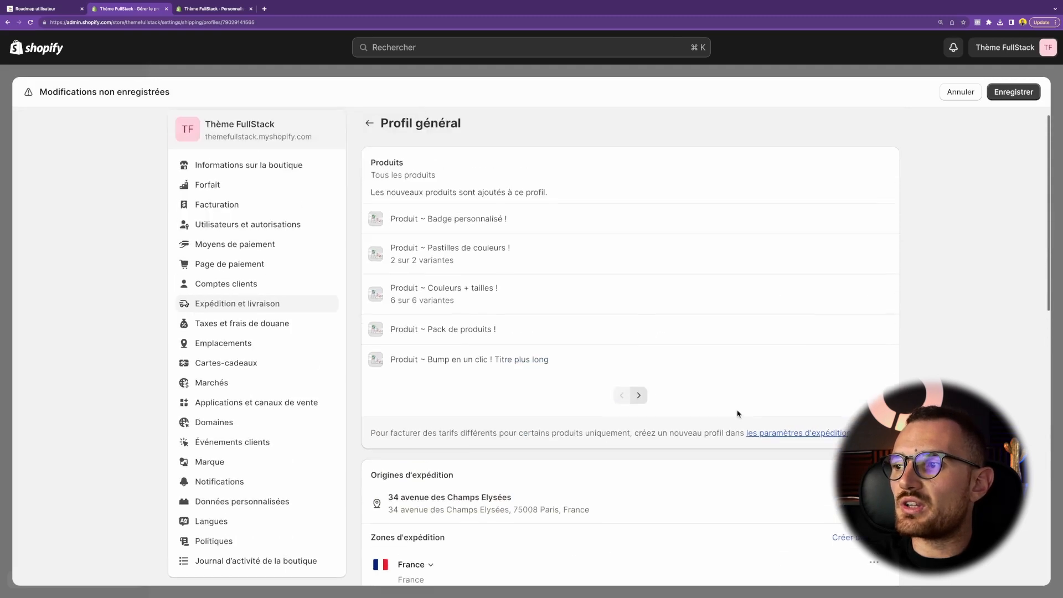
Step: Try to add Belgium to a new shipping zone by searching its countries for "belg", and close without creating it
scroll(738, 413, "down", 5)
left_click(860, 294)
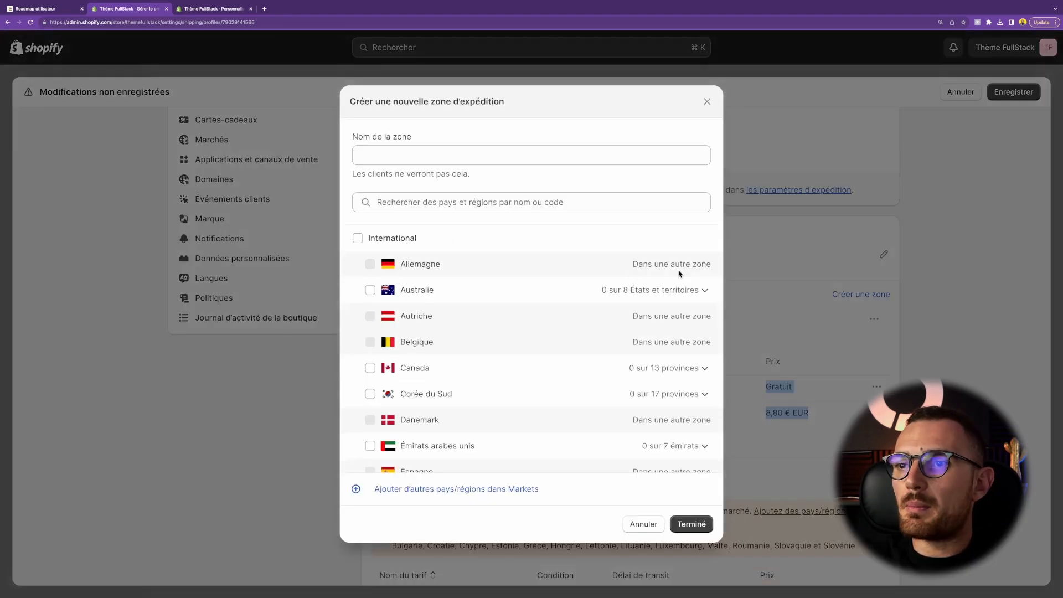
left_click(397, 200)
type("n")
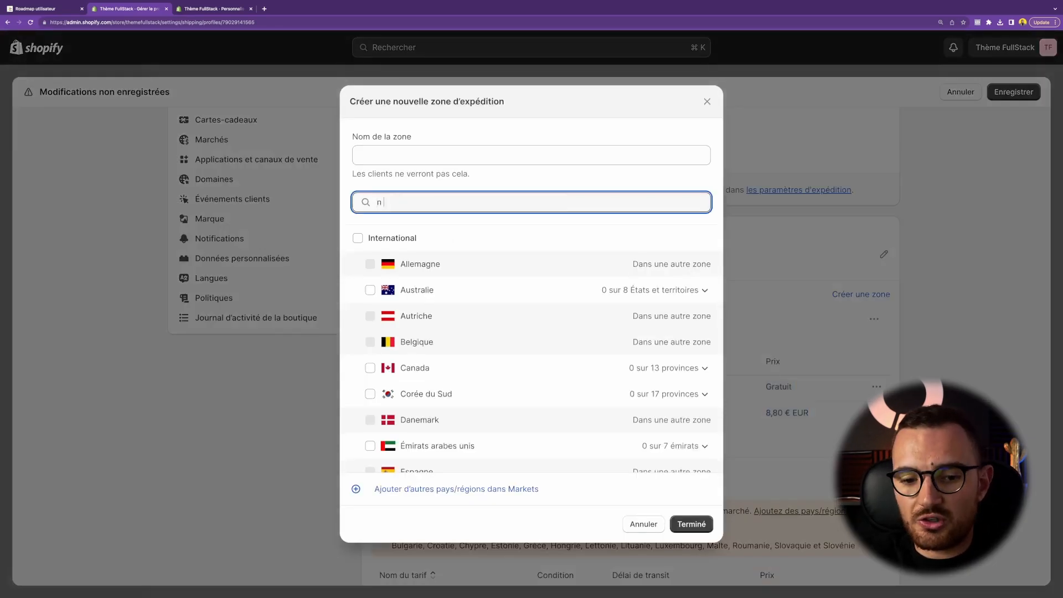
type("b")
key("BackSpace")
key("BackSpace")
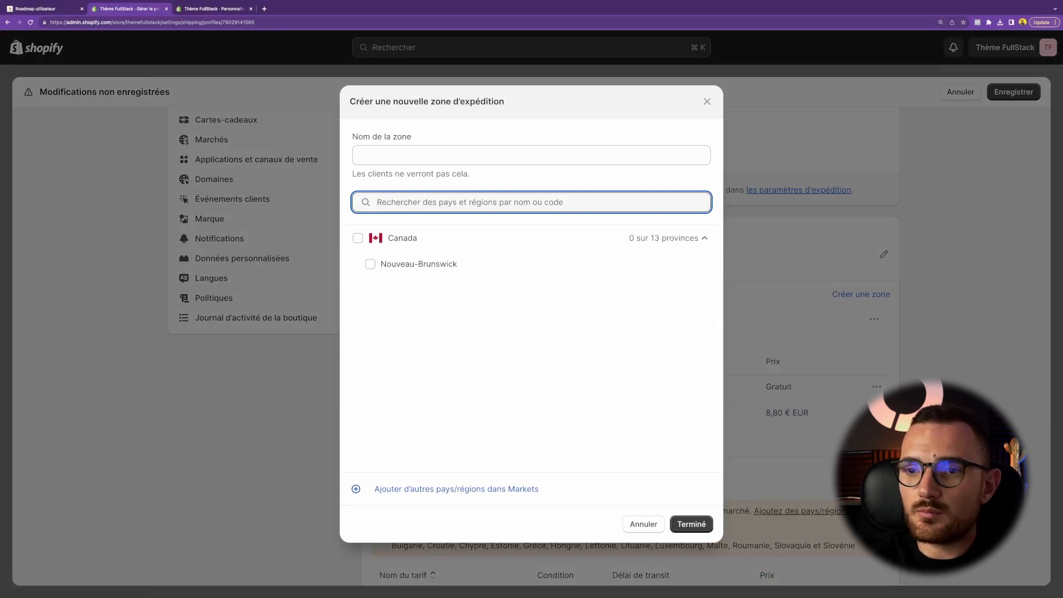
type("belf")
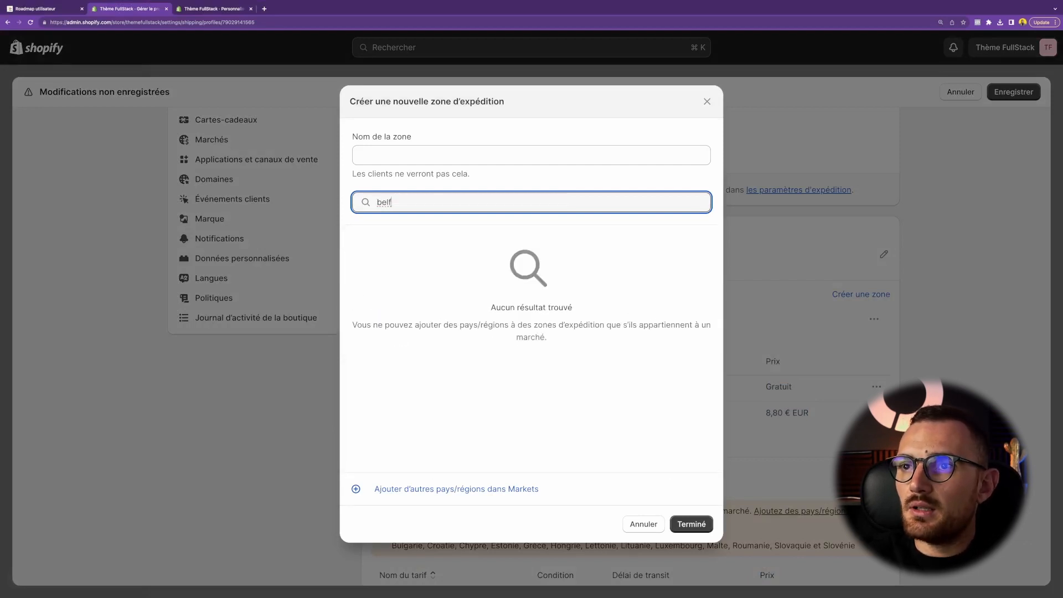
left_click(397, 244)
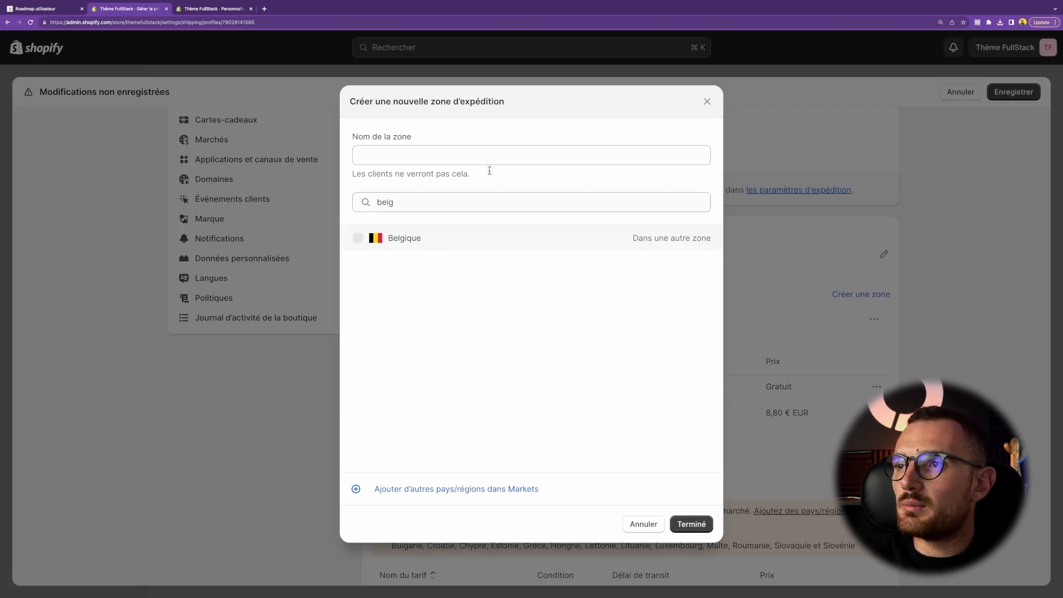
left_click(706, 103)
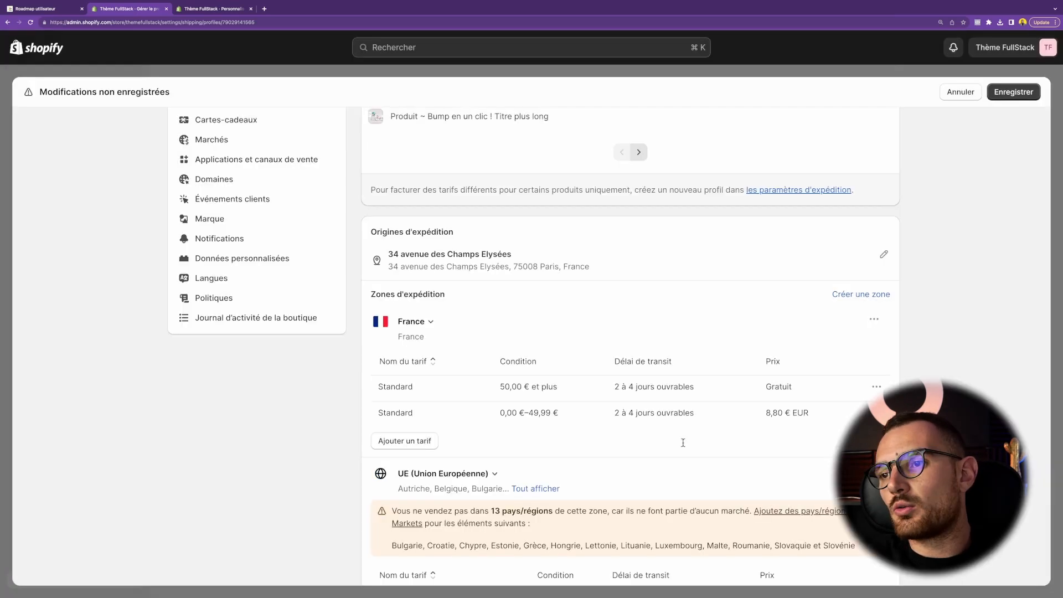
Step: Show the full list of countries covered by the UE (Union Européenne) shipping zone
scroll(683, 441, "down", 6)
scroll(454, 250, "up", 6)
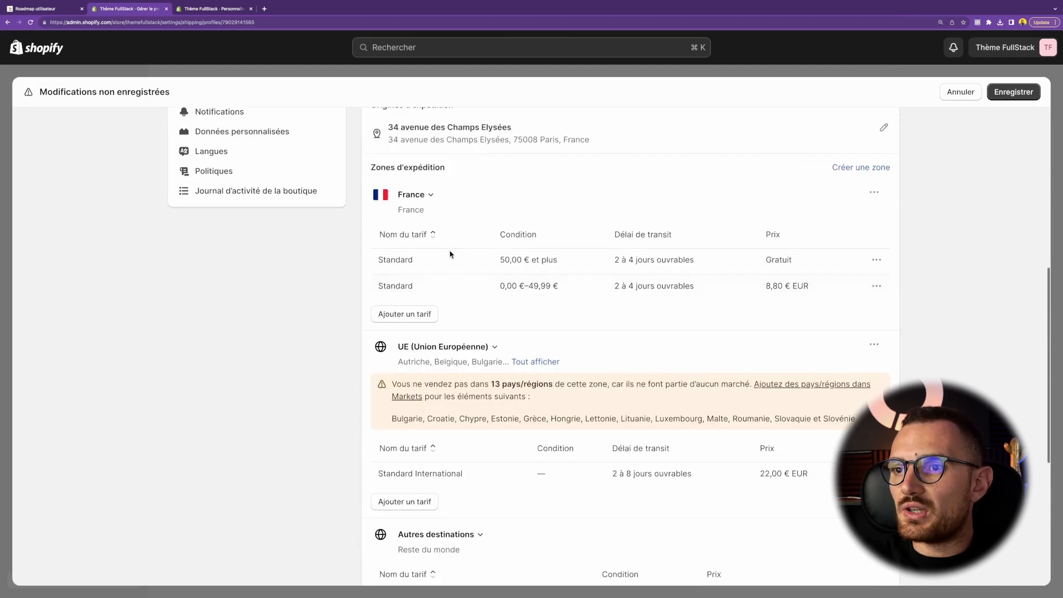
left_click(536, 471)
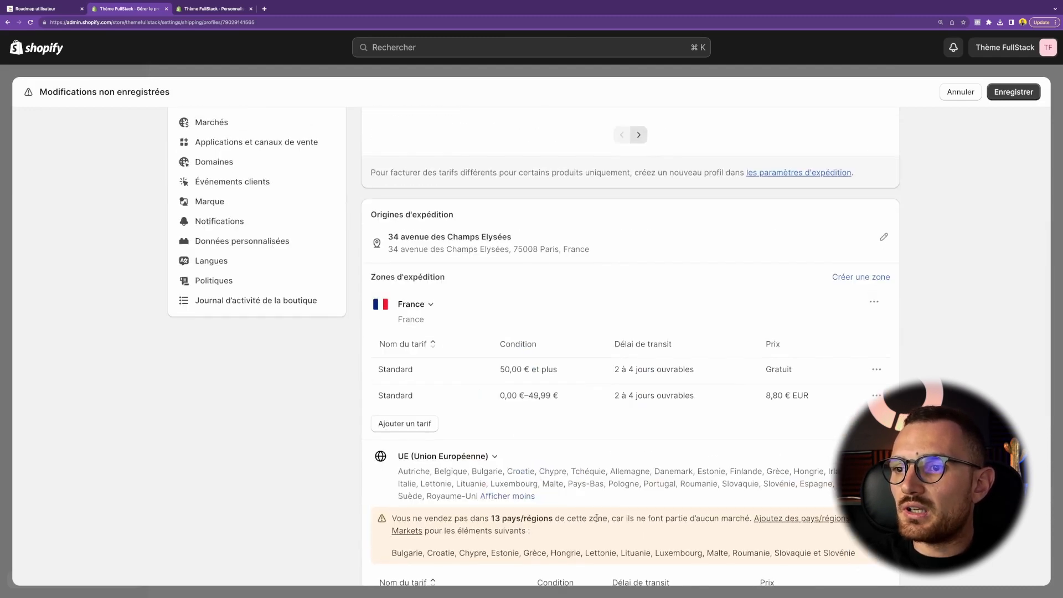
Step: Review the countries listed and selected in the UE (Union Européenne) shipping zone, and close the zone editor without changes
scroll(414, 394, "down", 2)
left_click_drag(406, 394, 601, 404)
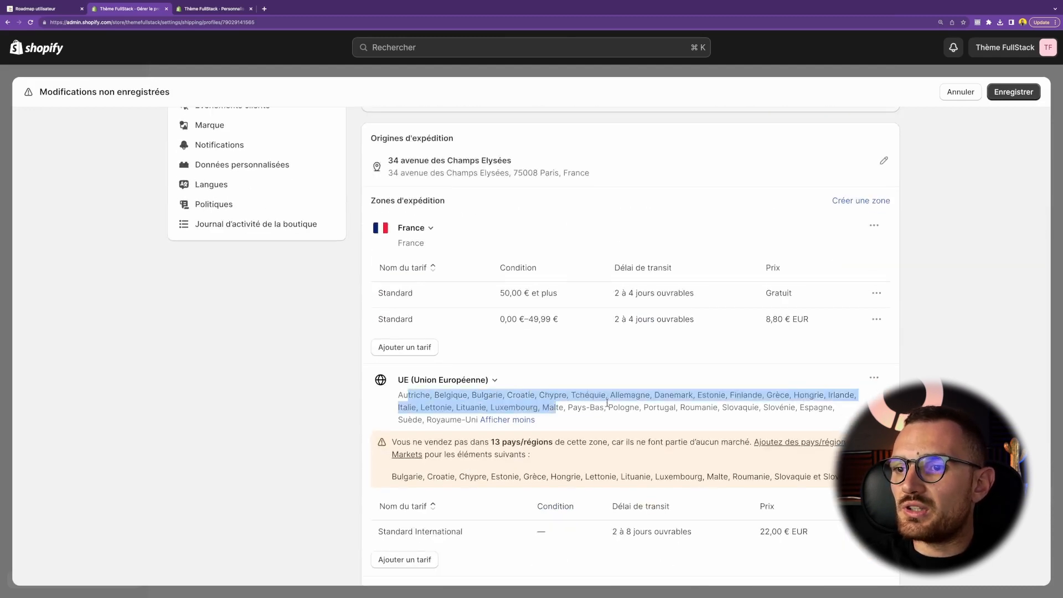
left_click(602, 406)
scroll(431, 525, "down", 2)
left_click(874, 286)
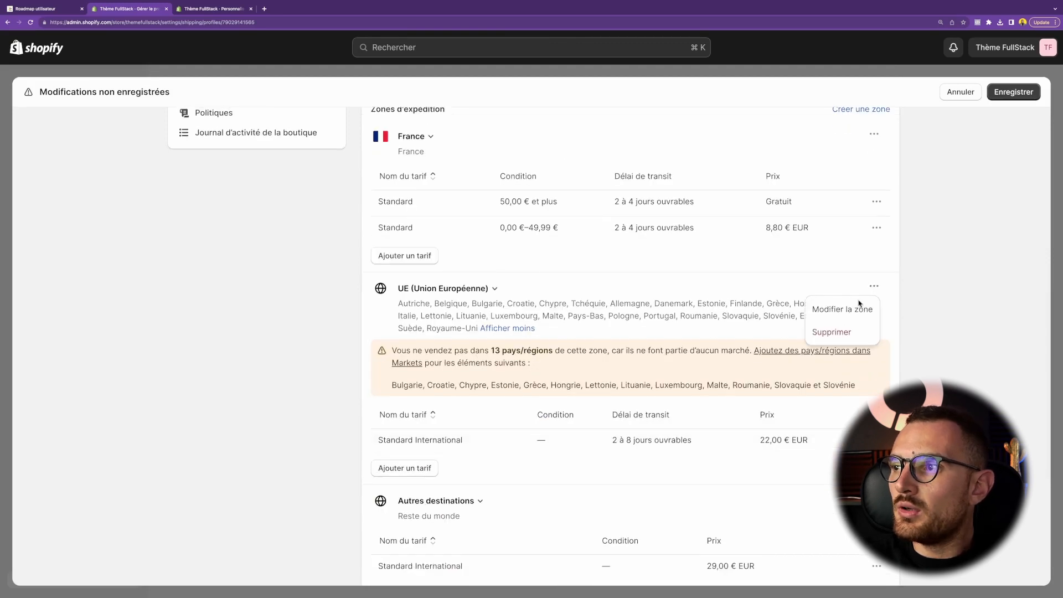
left_click(842, 309)
scroll(427, 315, "down", 2)
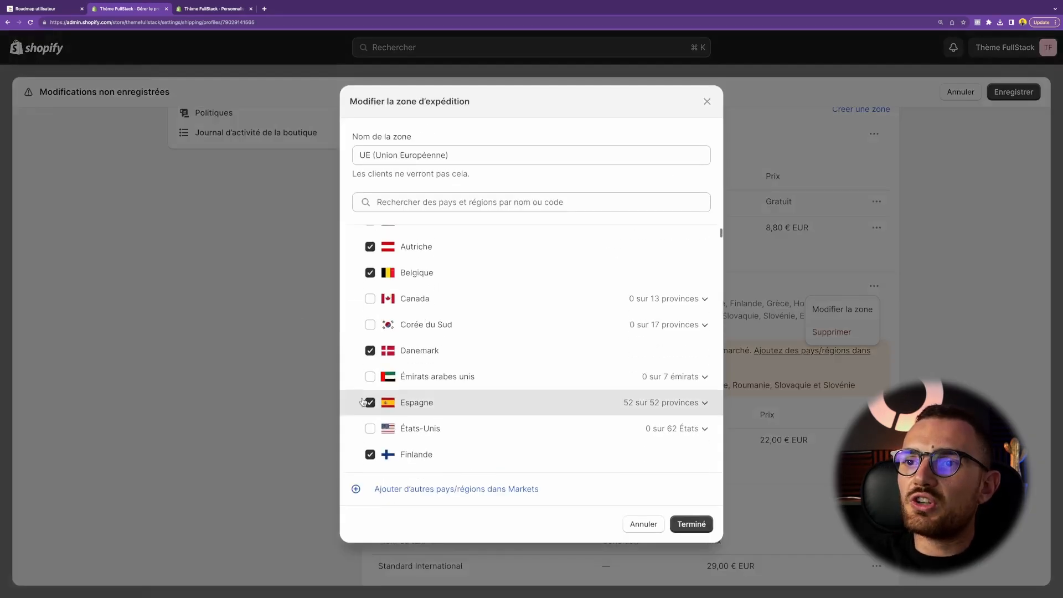
left_click(707, 101)
Step: Save the changes made to the general shipping profile
scroll(814, 302, "up", 8)
left_click(1013, 92)
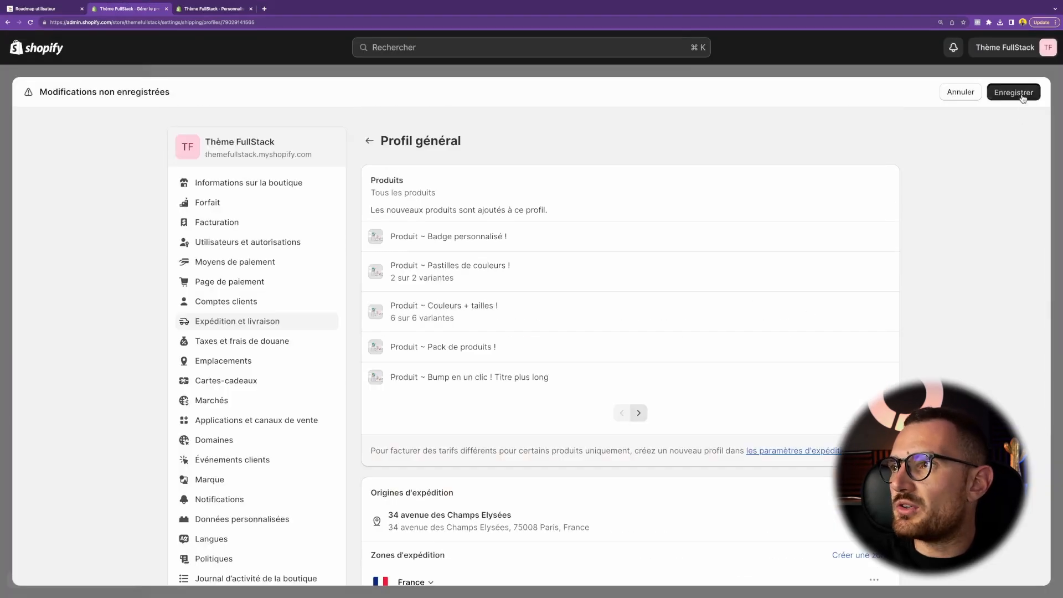
Step: Review the conditions, transit times and prices of the two Standard rates in the France zone
scroll(518, 323, "down", 5)
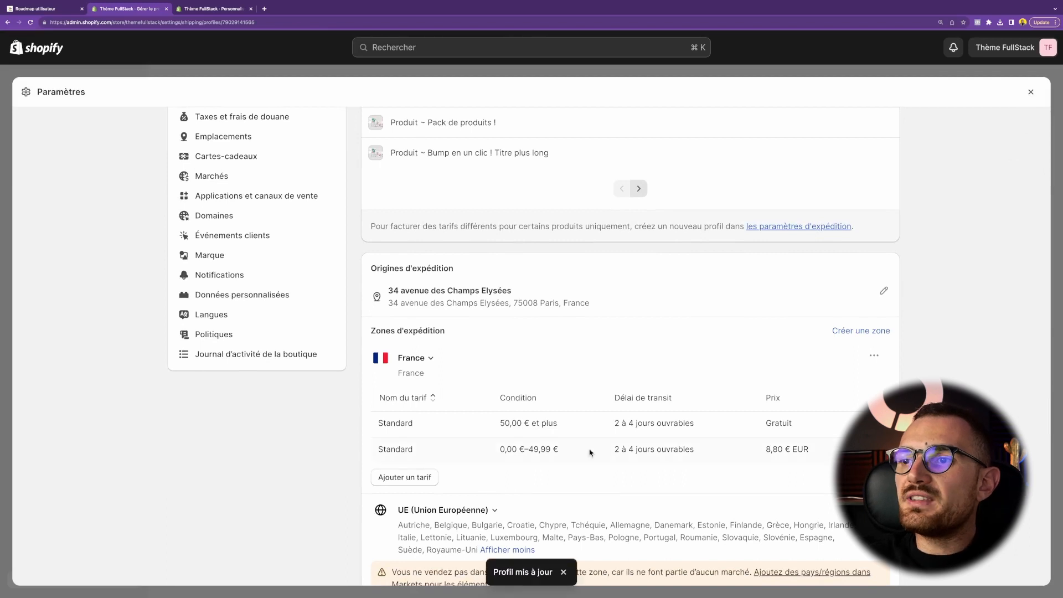
left_click_drag(502, 424, 563, 432)
left_click_drag(835, 457, 377, 427)
left_click(376, 427)
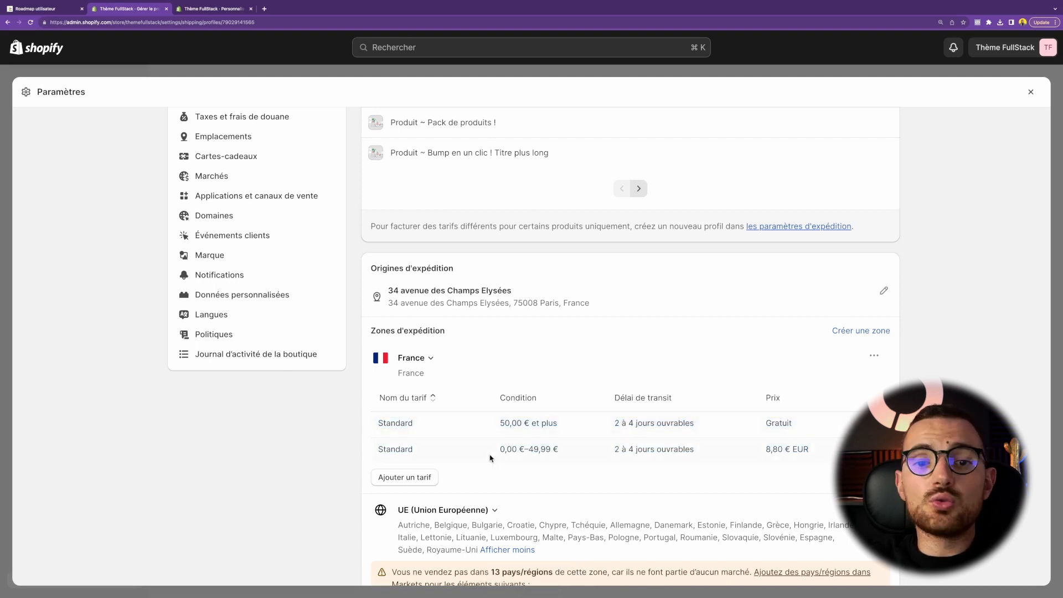
triple_click(530, 455)
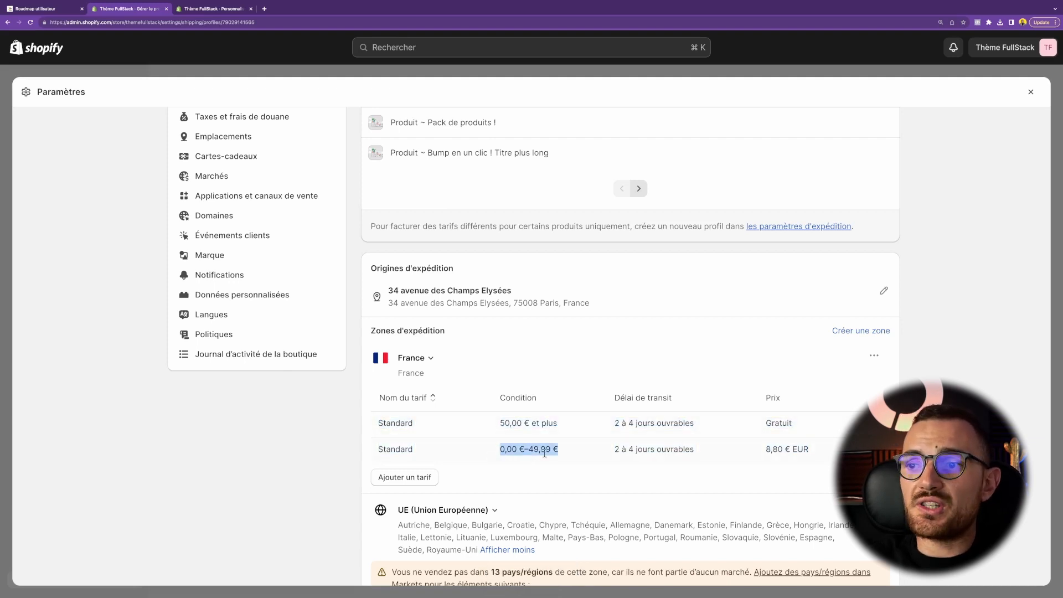
left_click(570, 454)
triple_click(709, 454)
left_click(751, 454)
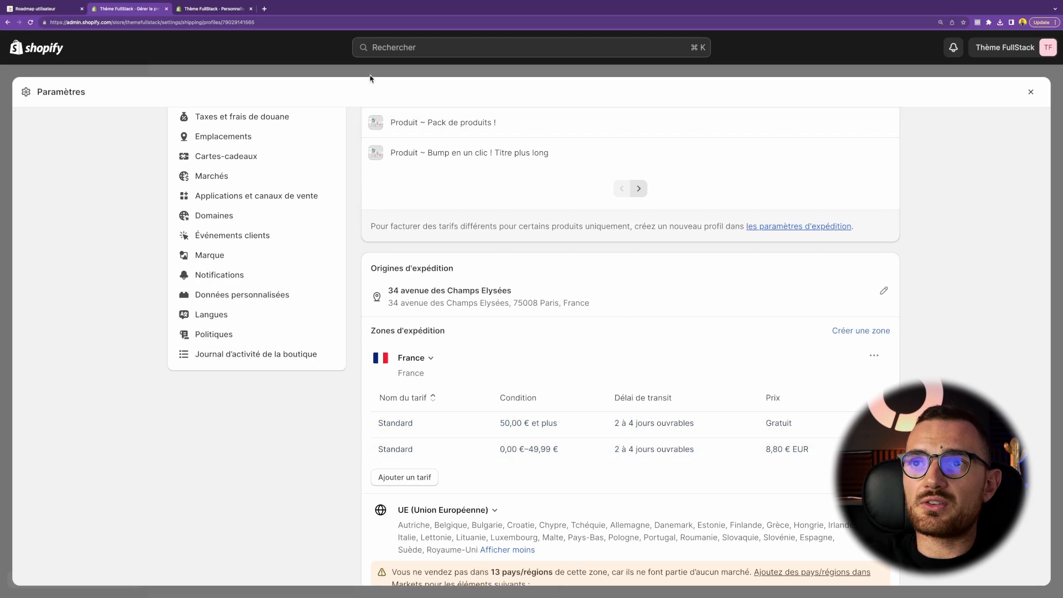
Step: Leave the store settings and open the current theme, Mise à jour ~ SEO v1.0.5, for customization
scroll(376, 155, "up", 3)
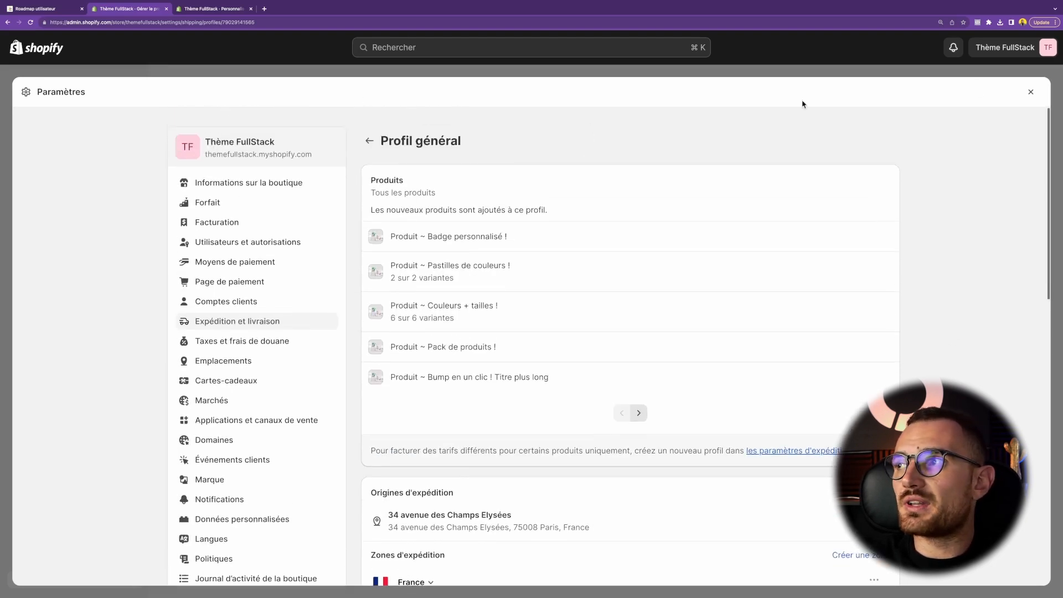
left_click(1031, 92)
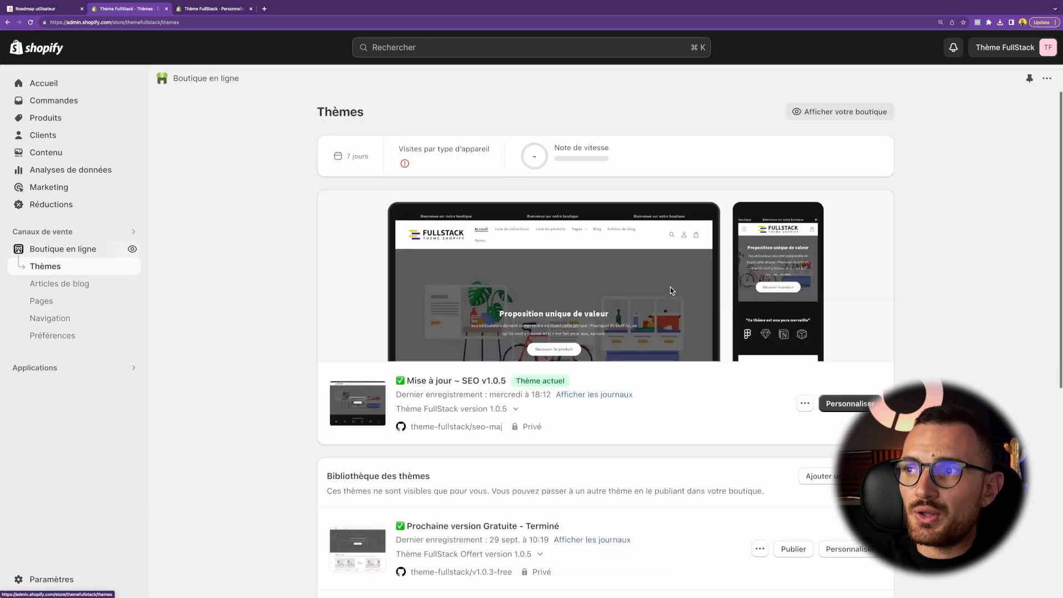
left_click(855, 395)
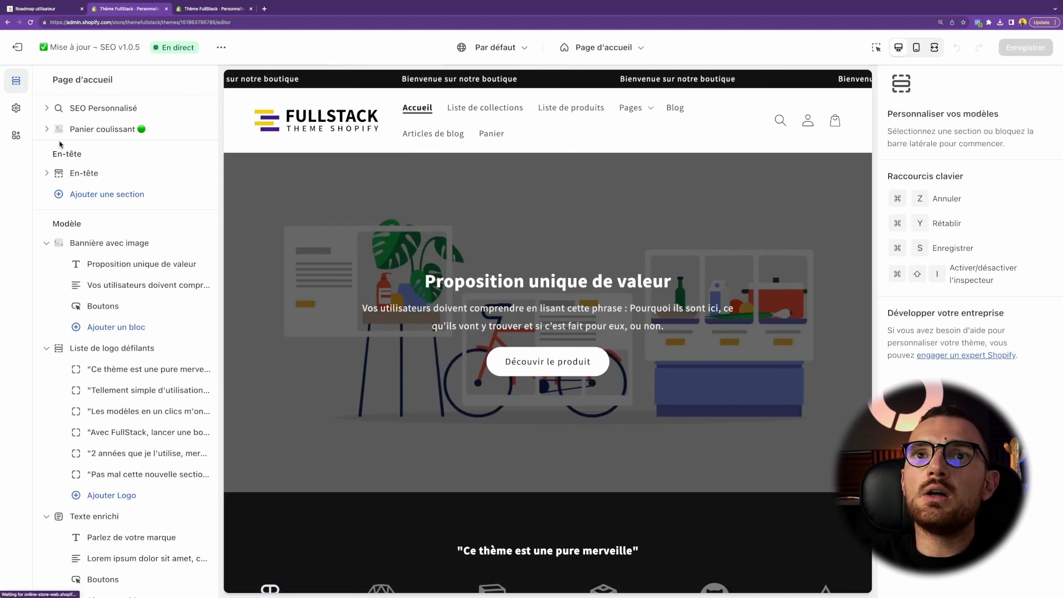
Step: Check the blocks of the Panier coulissant section, and open the settings of the header's scrolling announcement bar
left_click(47, 129)
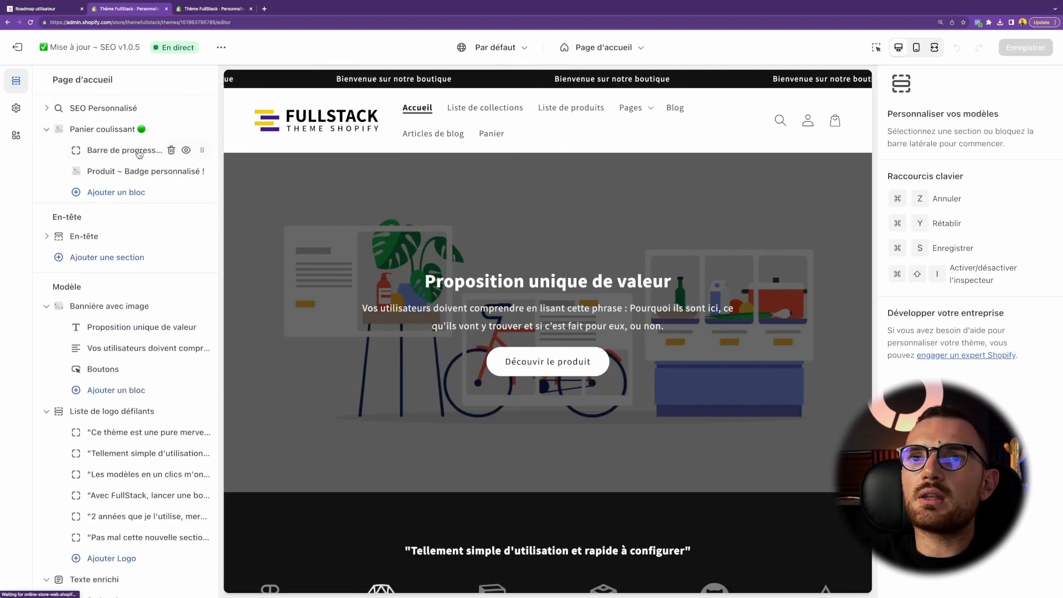
left_click(46, 129)
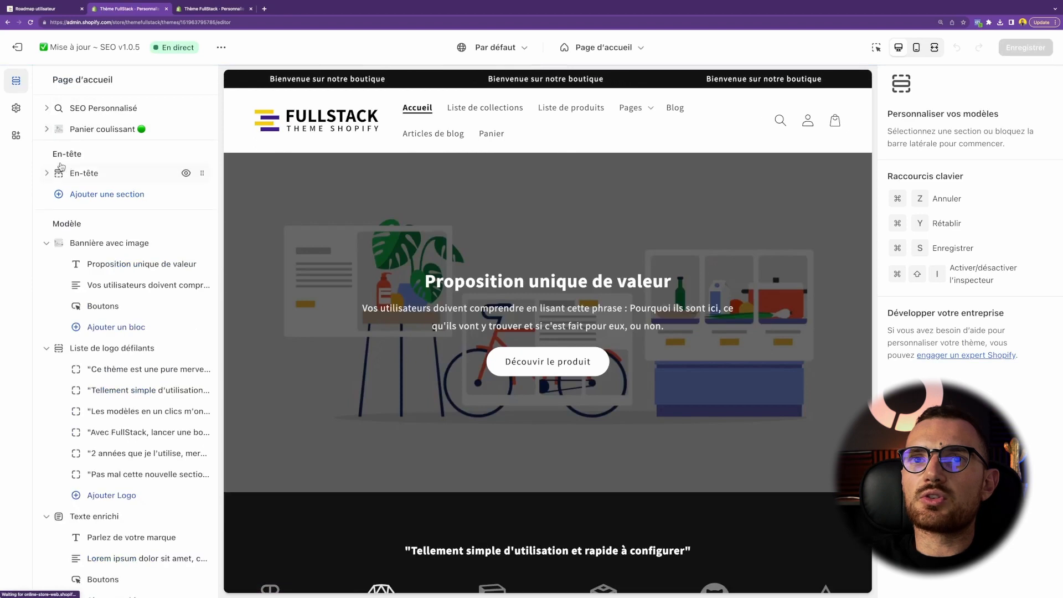
left_click(46, 173)
left_click(122, 193)
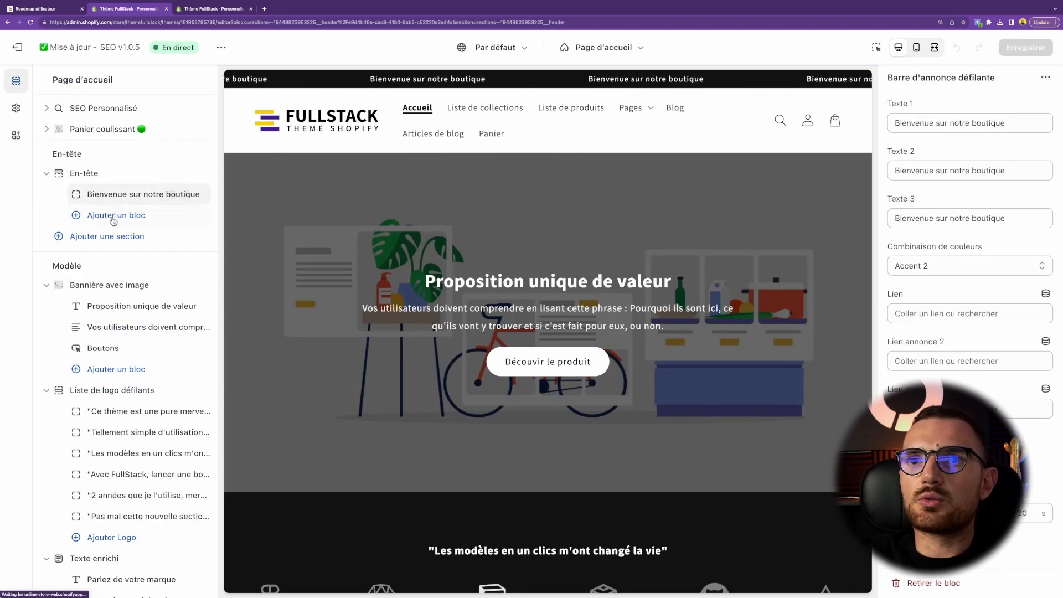
Step: Try adding a Barre d'annonce block to the header, and remove it again
left_click(114, 215)
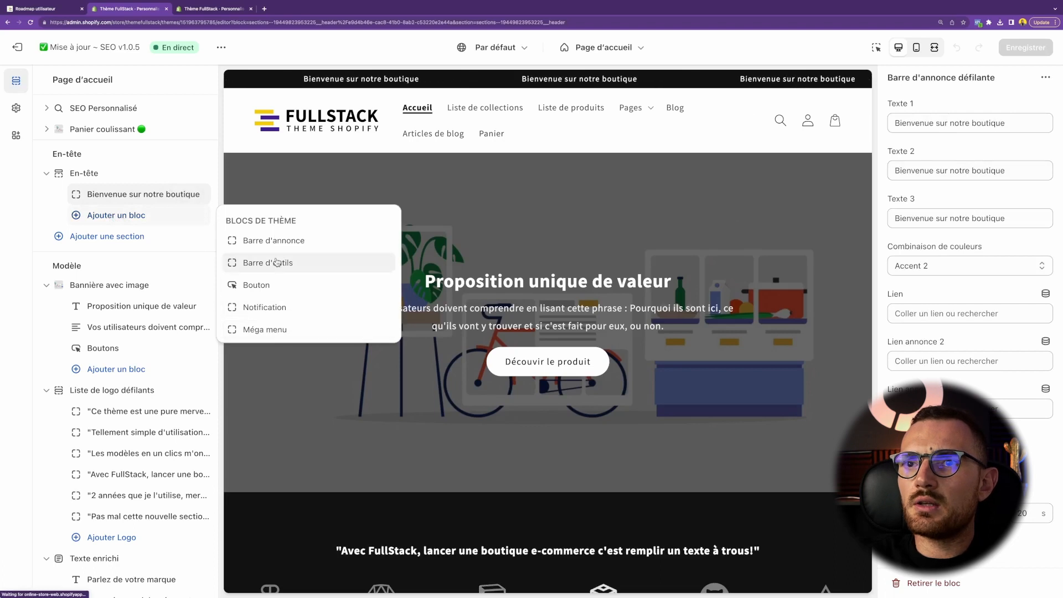
left_click(266, 240)
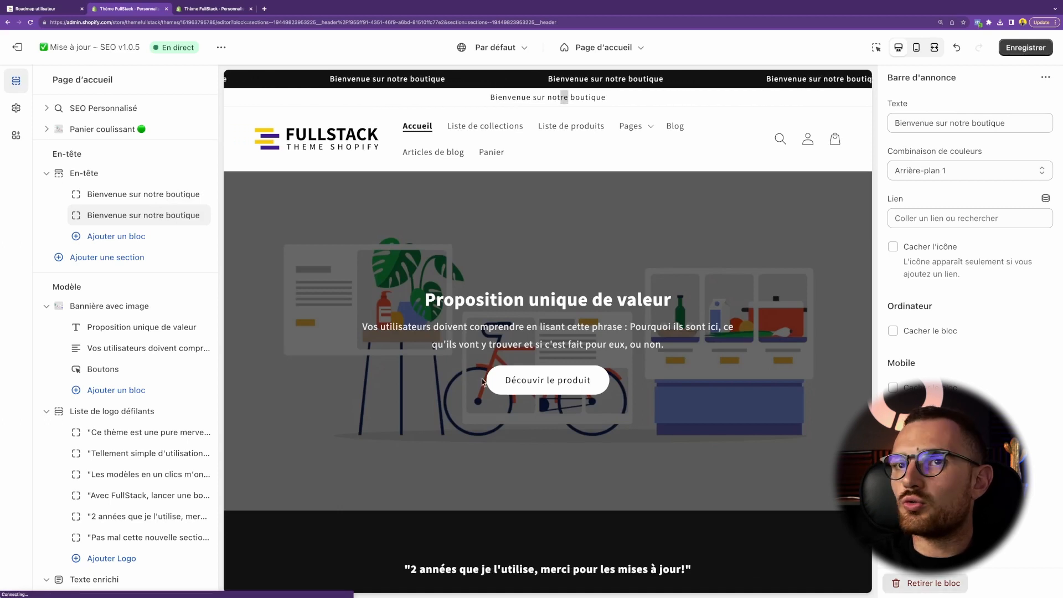
left_click(925, 584)
Step: Set Texte 1 of the header's scrolling announcement bar to "Livraison offerte dès 50€"
left_click(147, 194)
triple_click(964, 123)
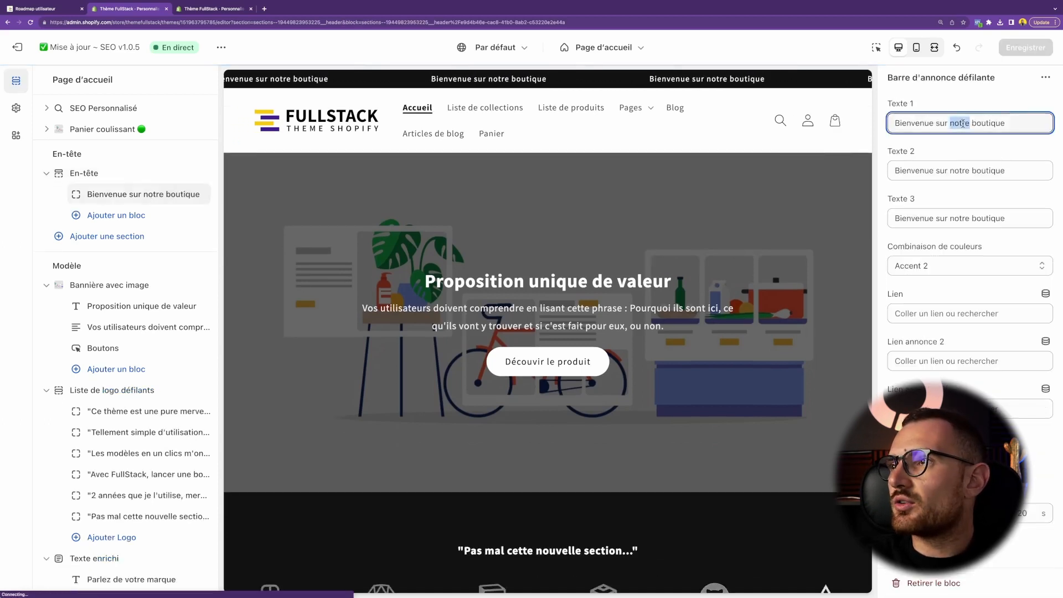
type("L")
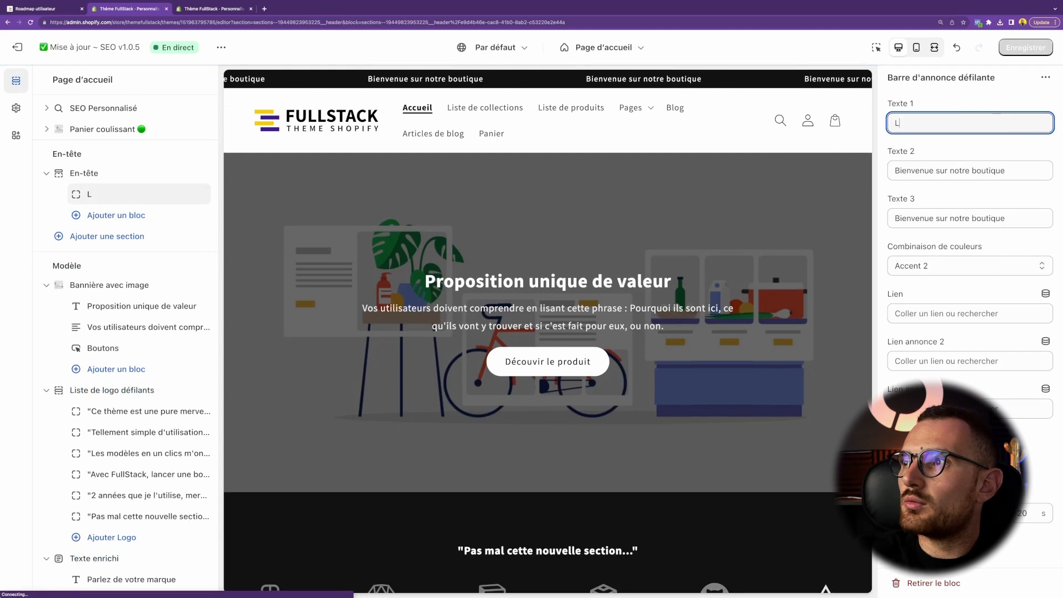
type("ivraison")
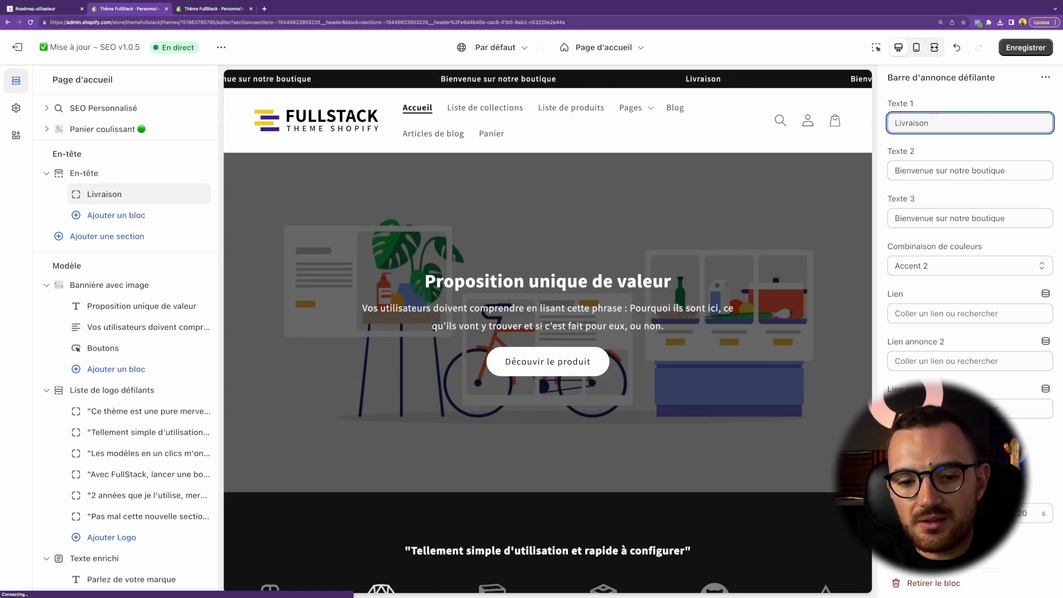
type("te")
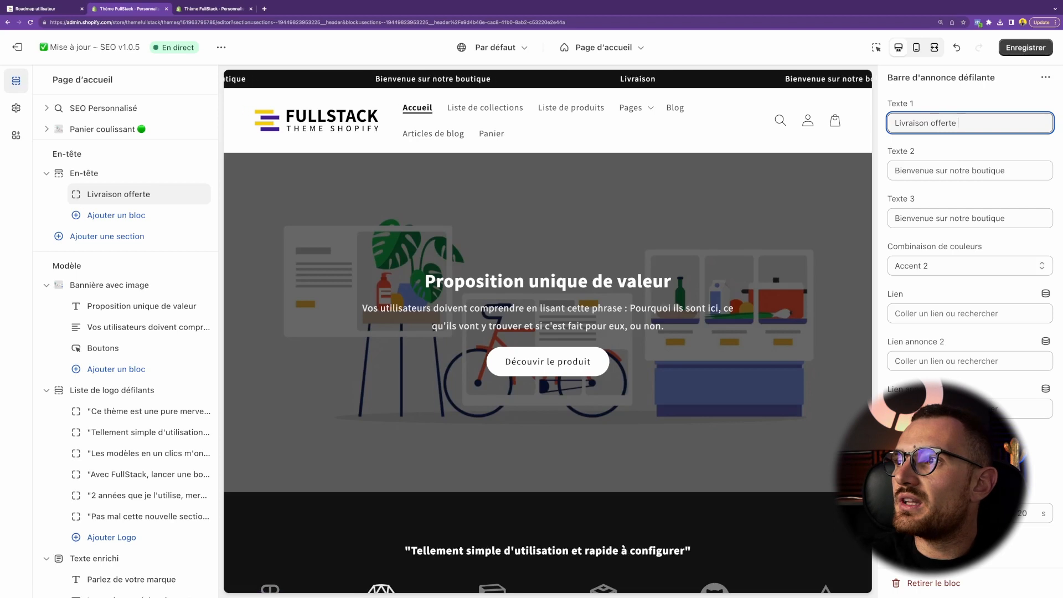
type(" dès")
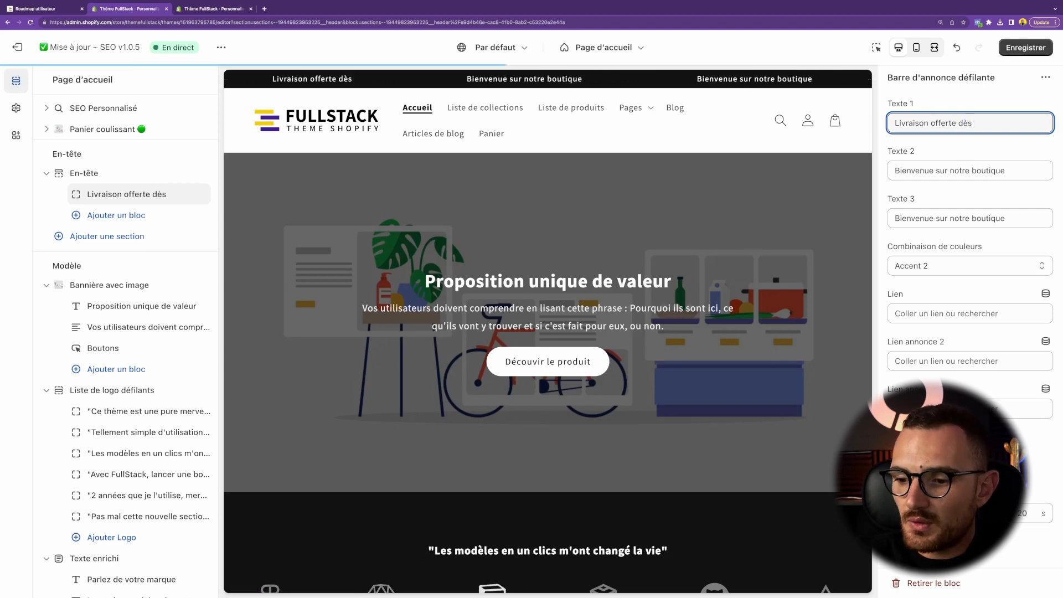
type(" 50€")
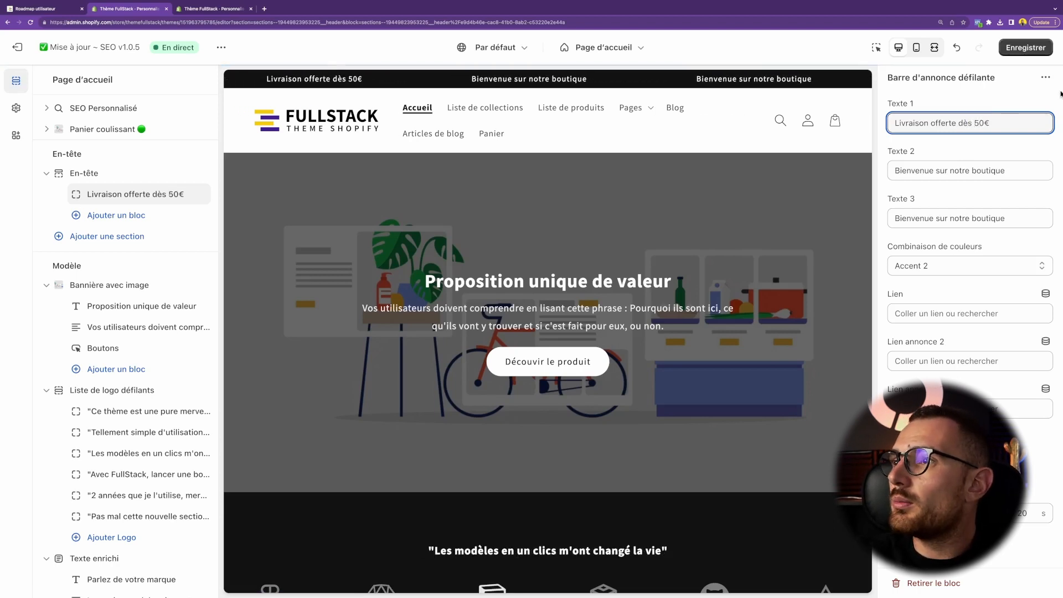
Step: Check the scrolling announcement texts in the desktop preview and in the mobile preview, and return to desktop view
triple_click(964, 124)
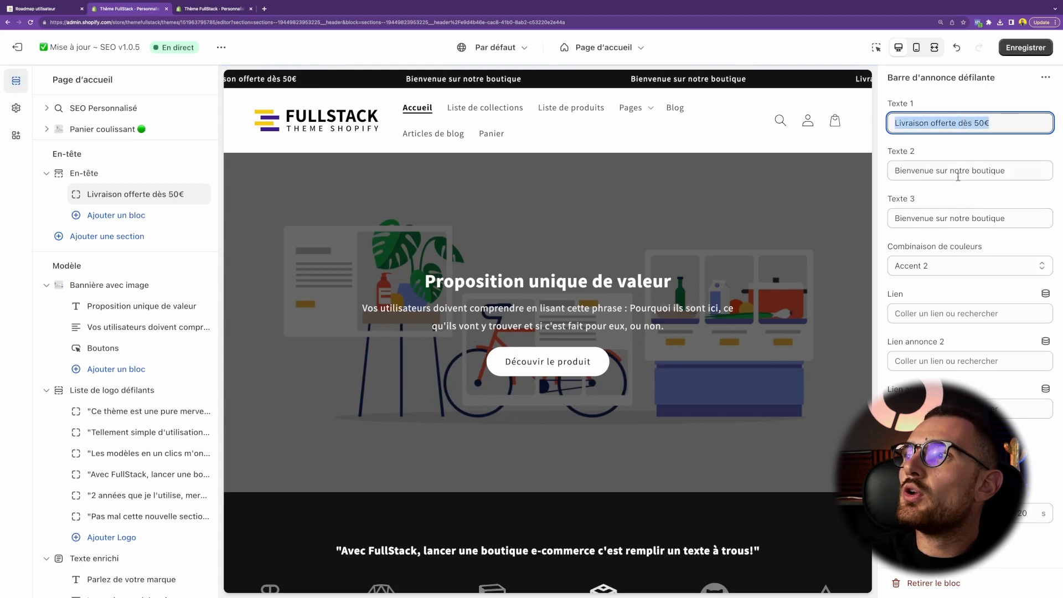
double_click(958, 172)
left_click(551, 68)
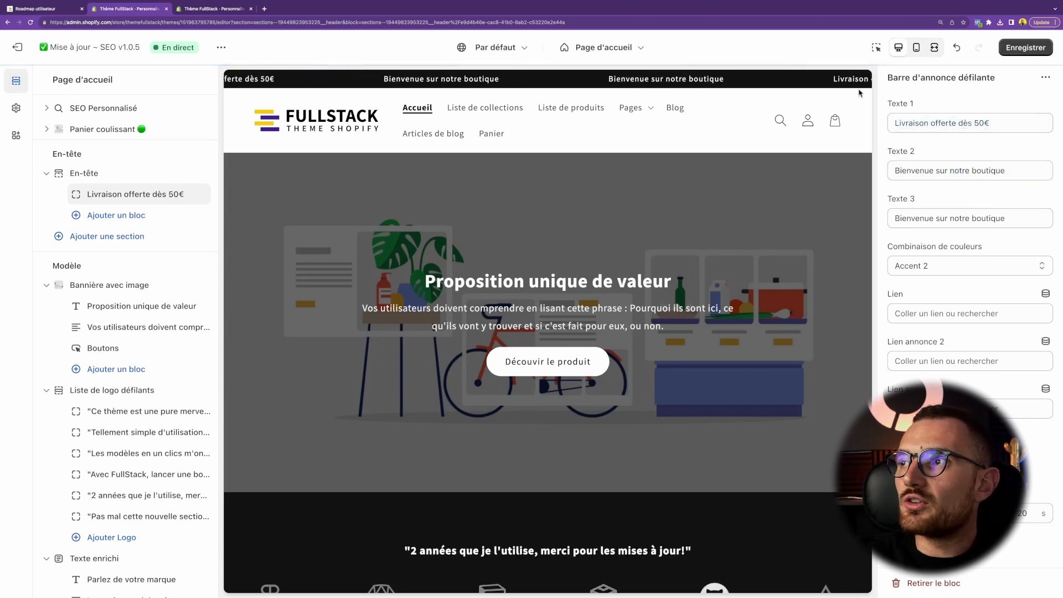
left_click(939, 124)
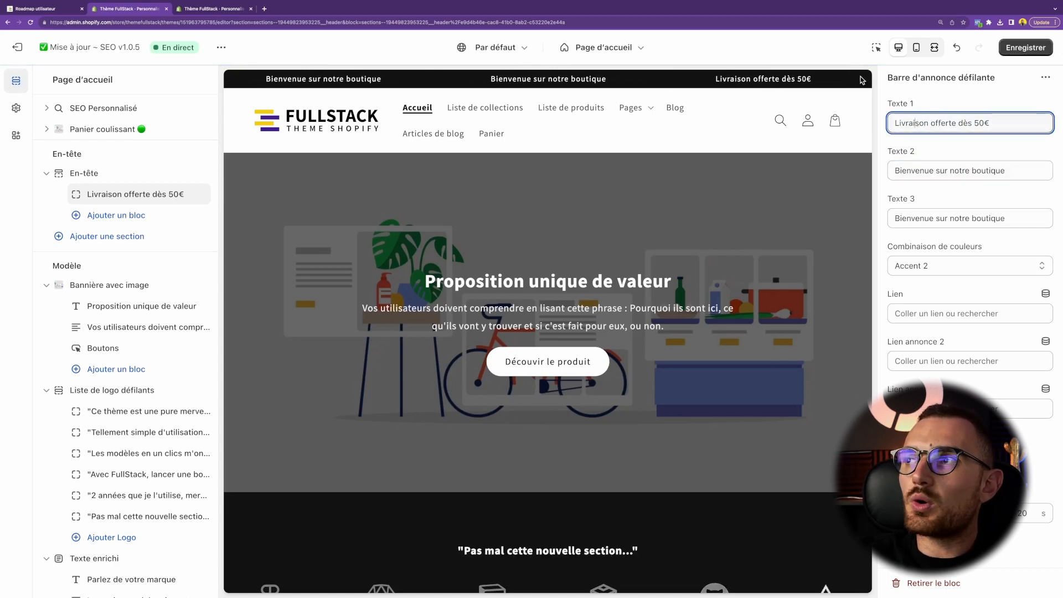
left_click(915, 49)
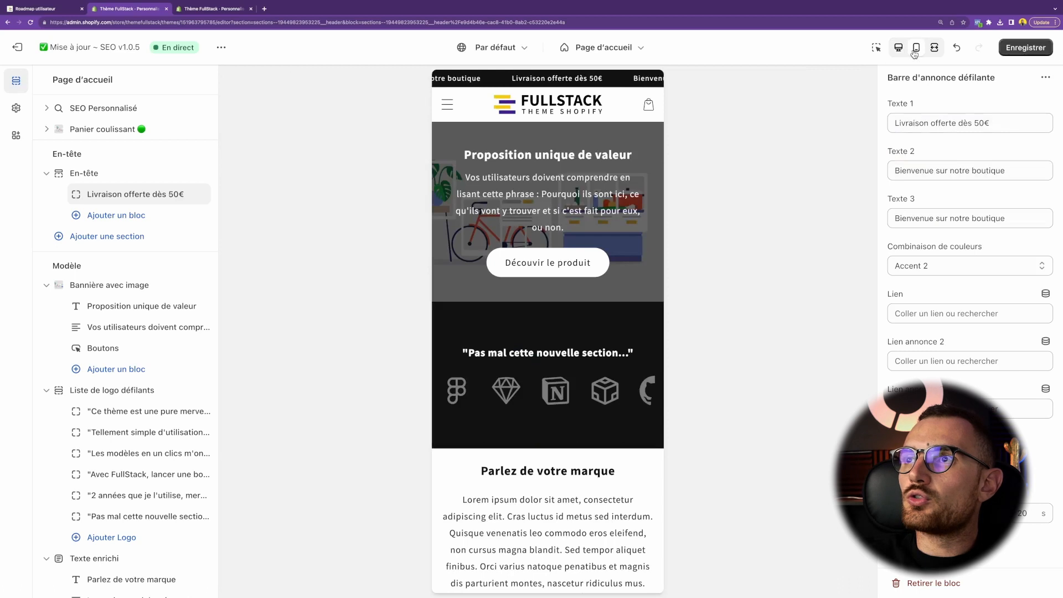
left_click(906, 51)
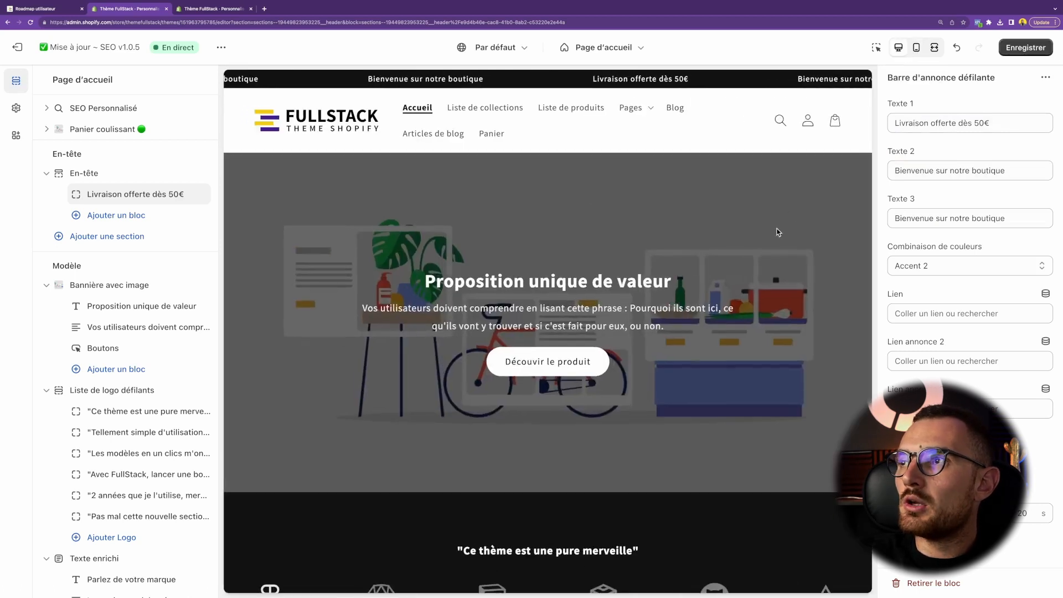
Step: Examine the Réassurance columns above the home page footer, and expand the Multicolonne section to list its blocks
scroll(526, 148, "down", 5)
scroll(526, 149, "up", 6)
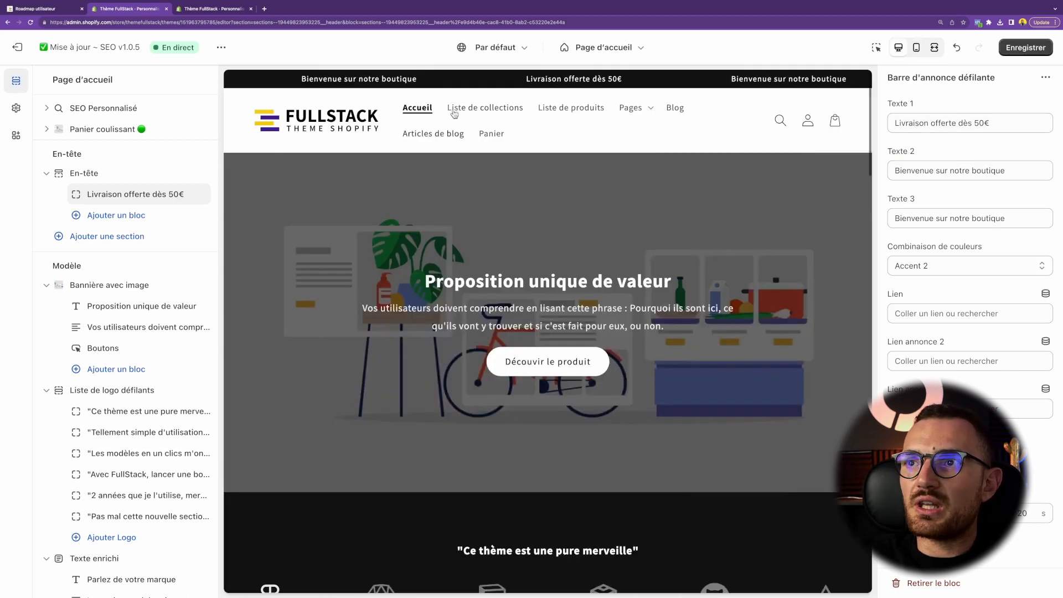
scroll(497, 324, "down", 10)
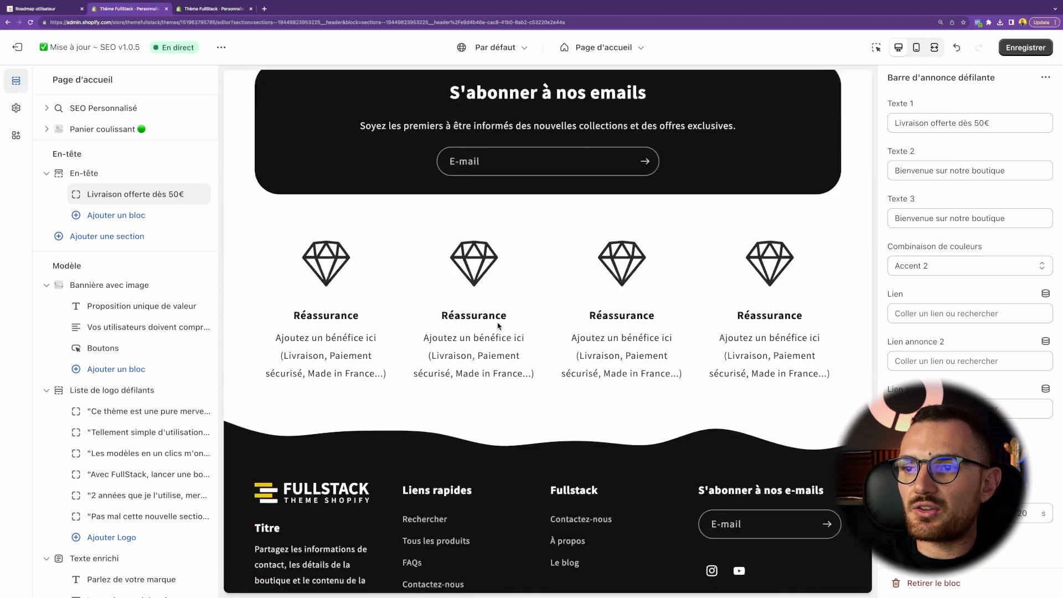
left_click_drag(268, 229, 758, 352)
left_click(758, 353)
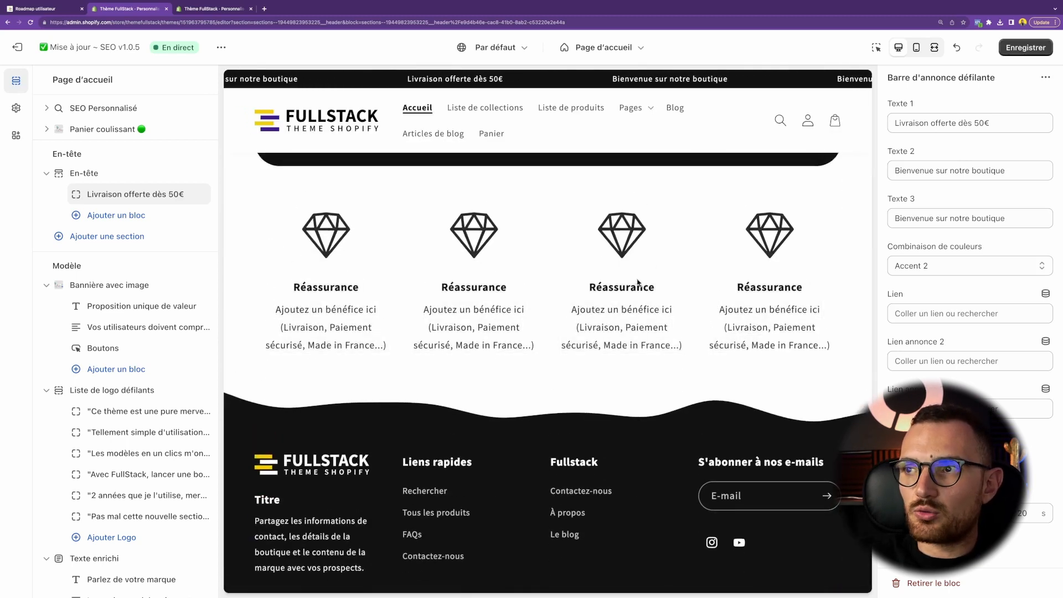
scroll(160, 416, "down", 15)
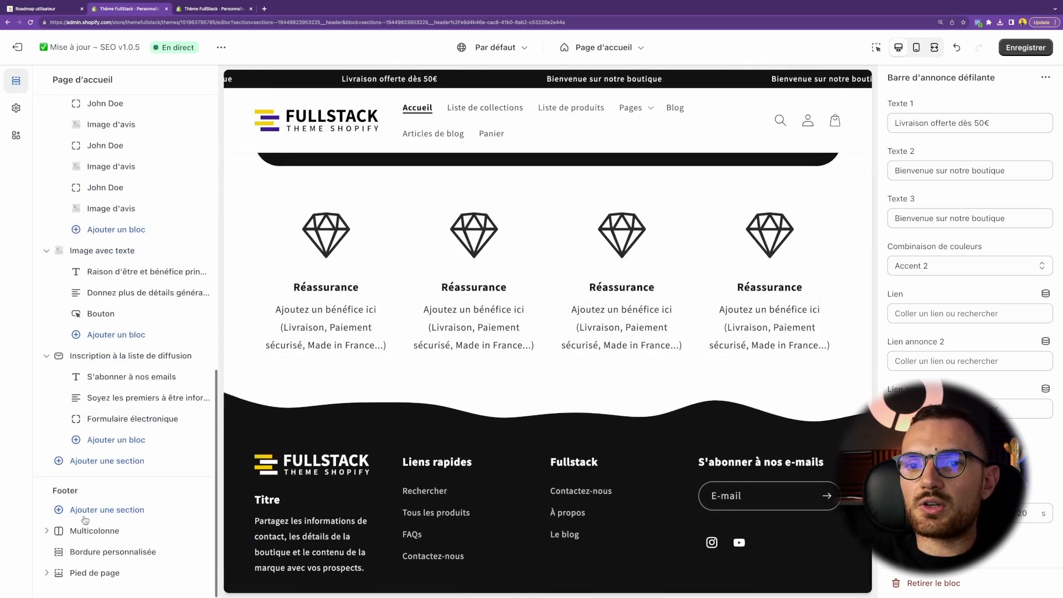
left_click(47, 531)
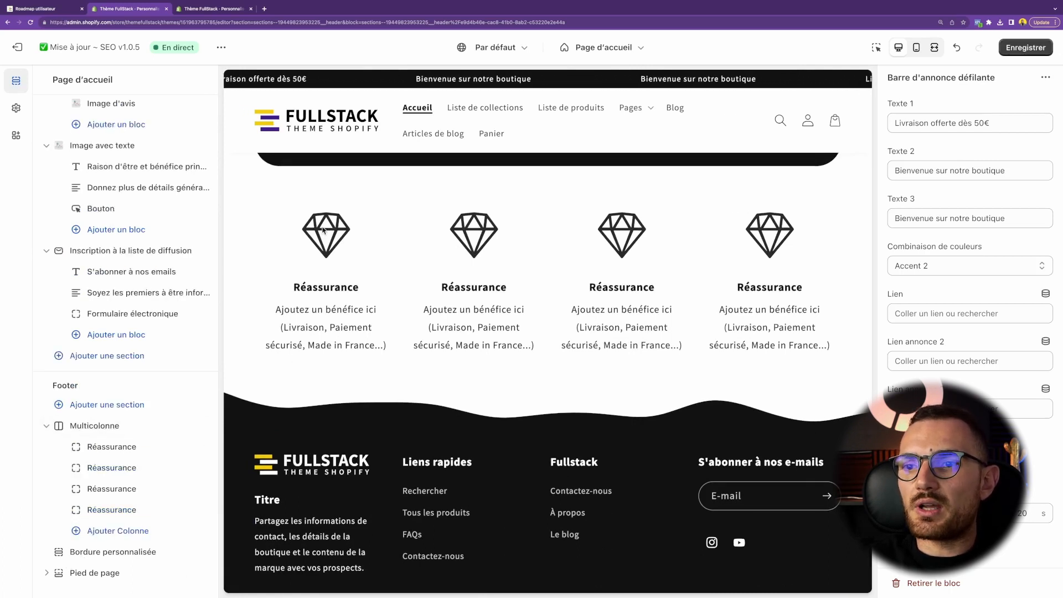
Step: Open the product Produit ~ Badge personnalisé ! from the home page's Meilleures ventes section in the preview
scroll(597, 386, "up", 20)
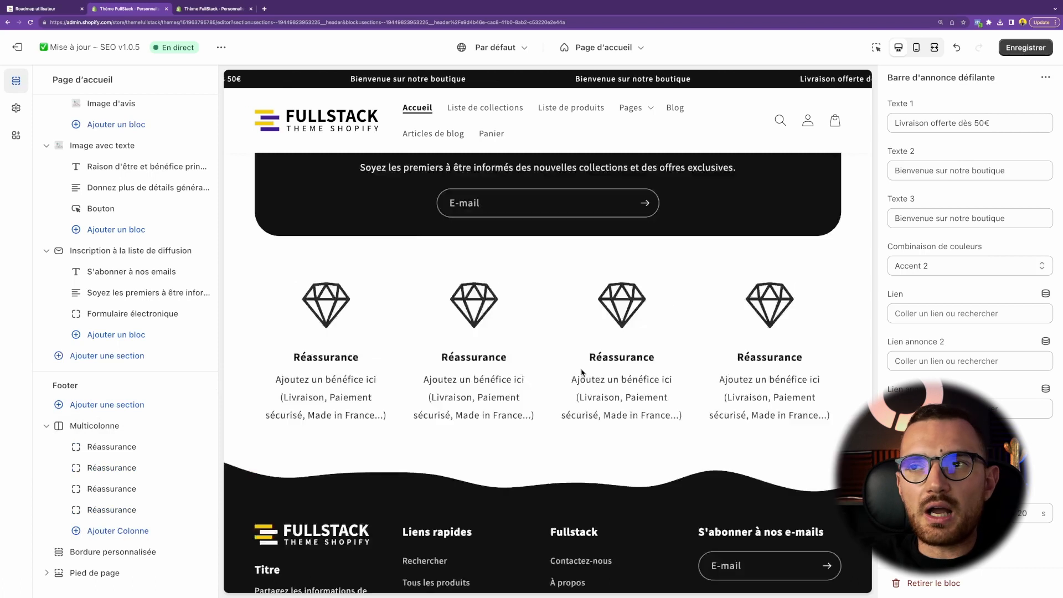
scroll(512, 217, "down", 15)
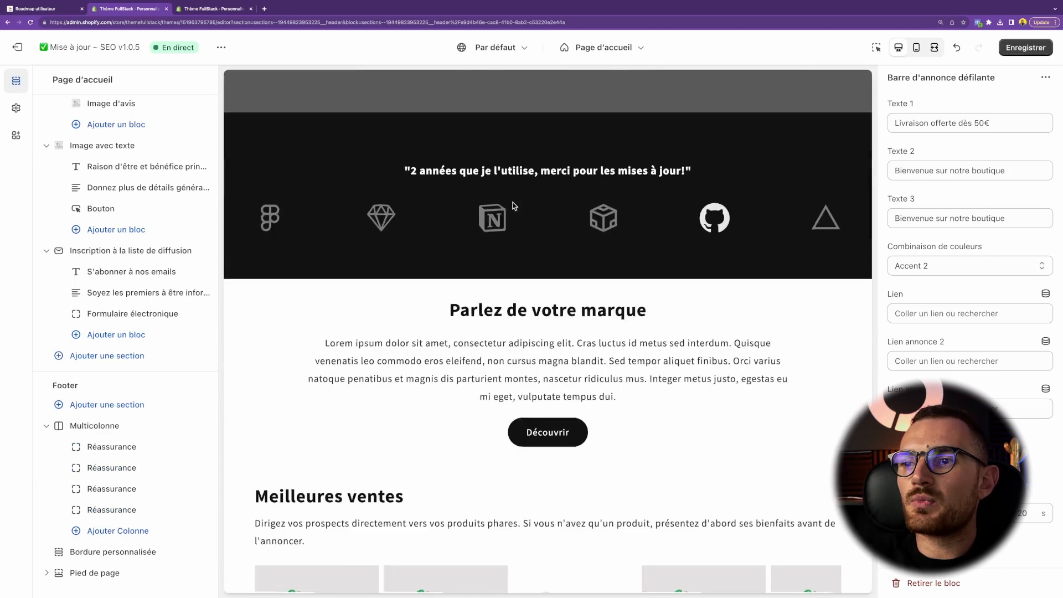
left_click(701, 303)
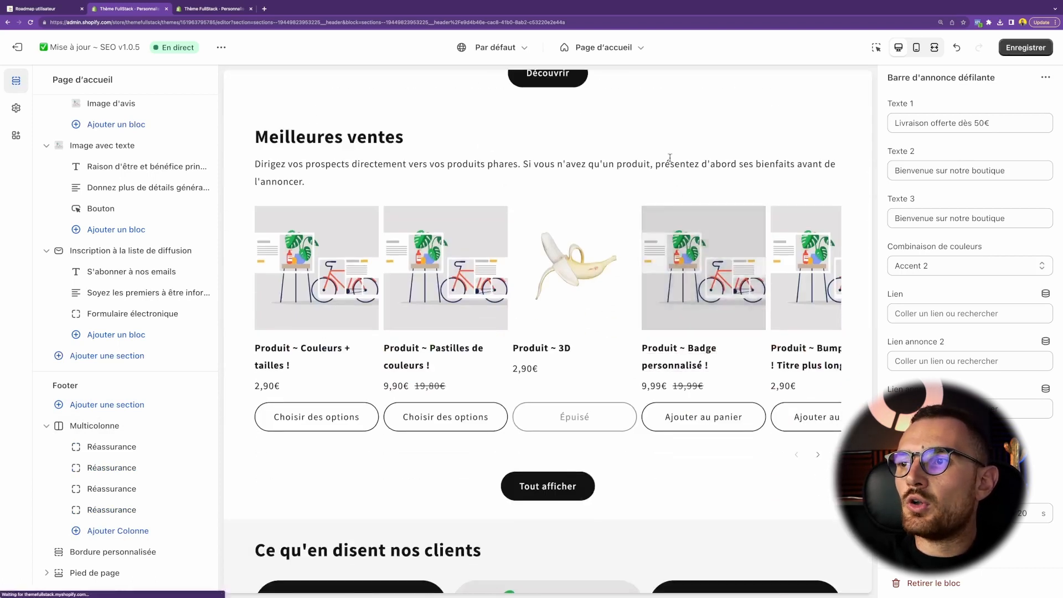
Step: Examine the Livraison et retours collapsible text on the product page, expanding and collapsing it in the preview
scroll(727, 483, "down", 5)
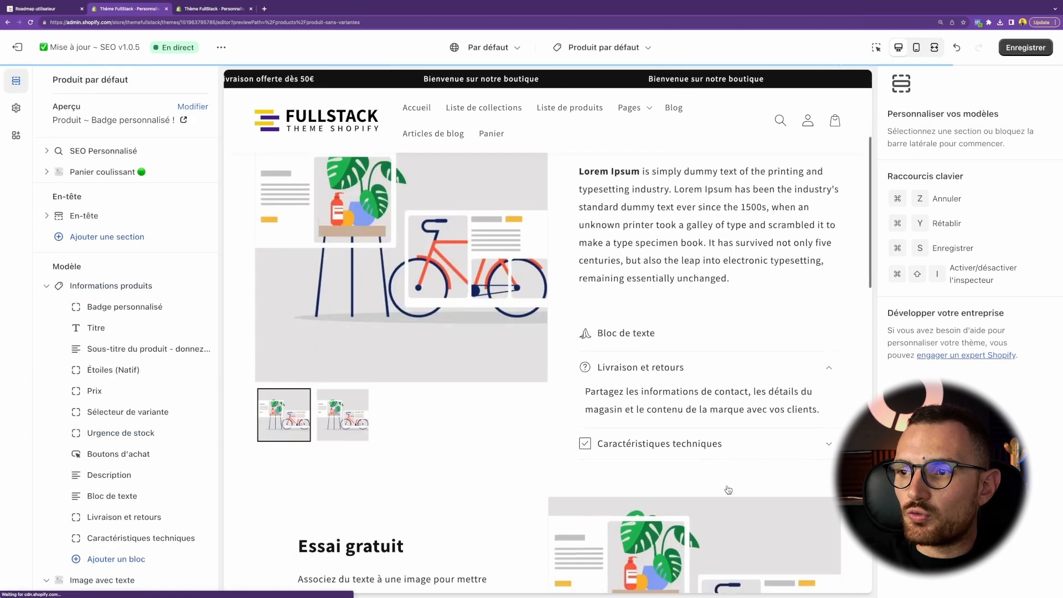
scroll(663, 340, "down", 1)
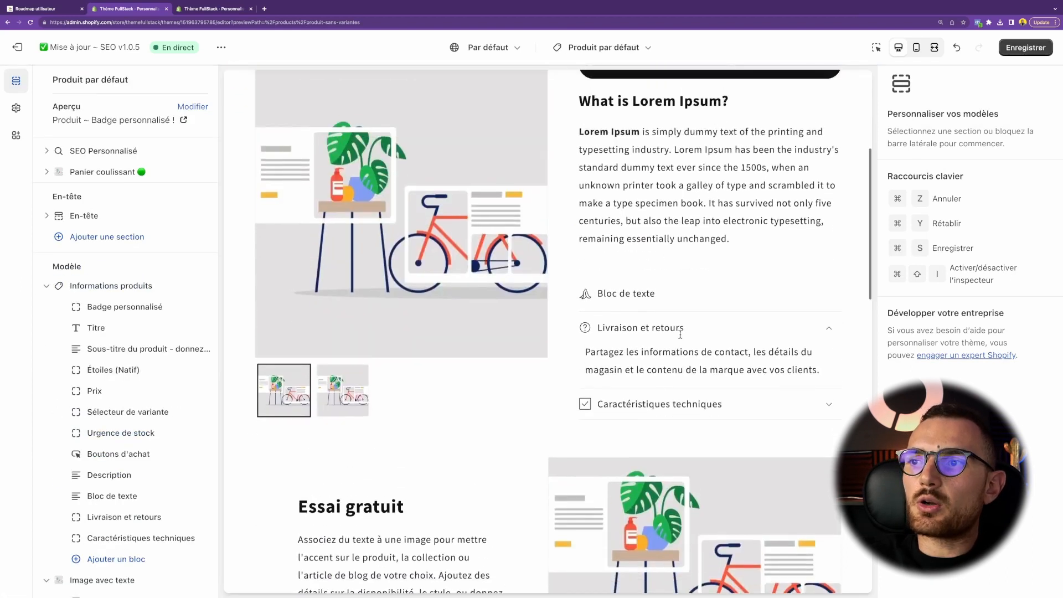
left_click(672, 340)
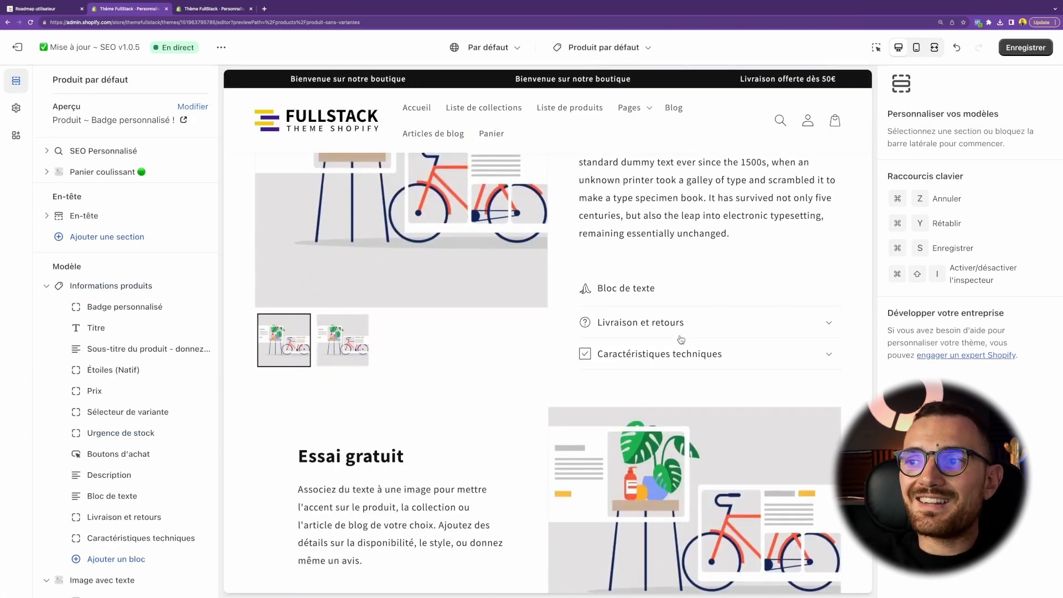
left_click(681, 339)
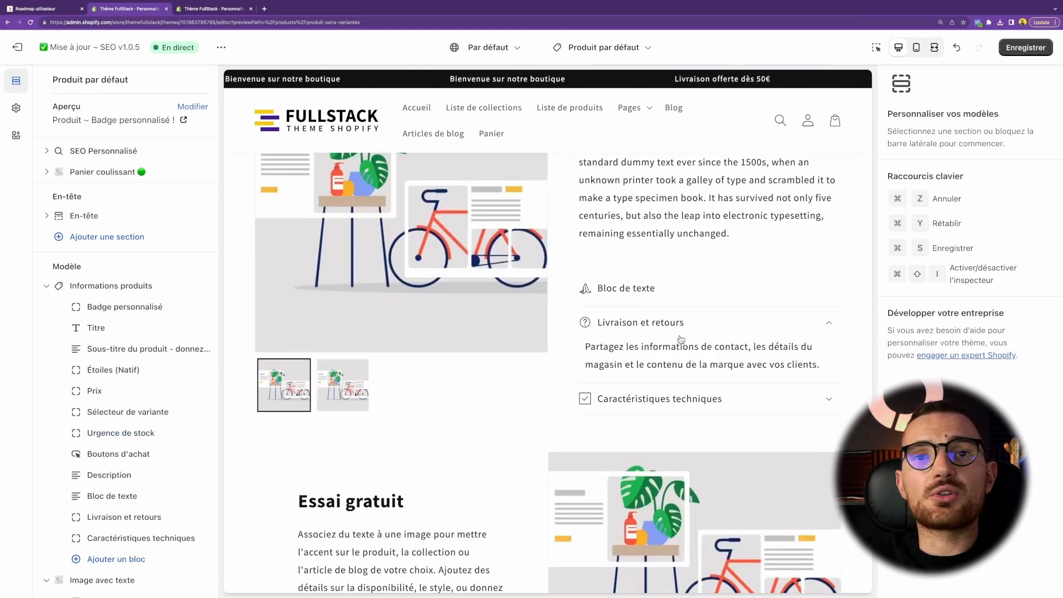
scroll(681, 339, "down", 5)
scroll(646, 331, "up", 5)
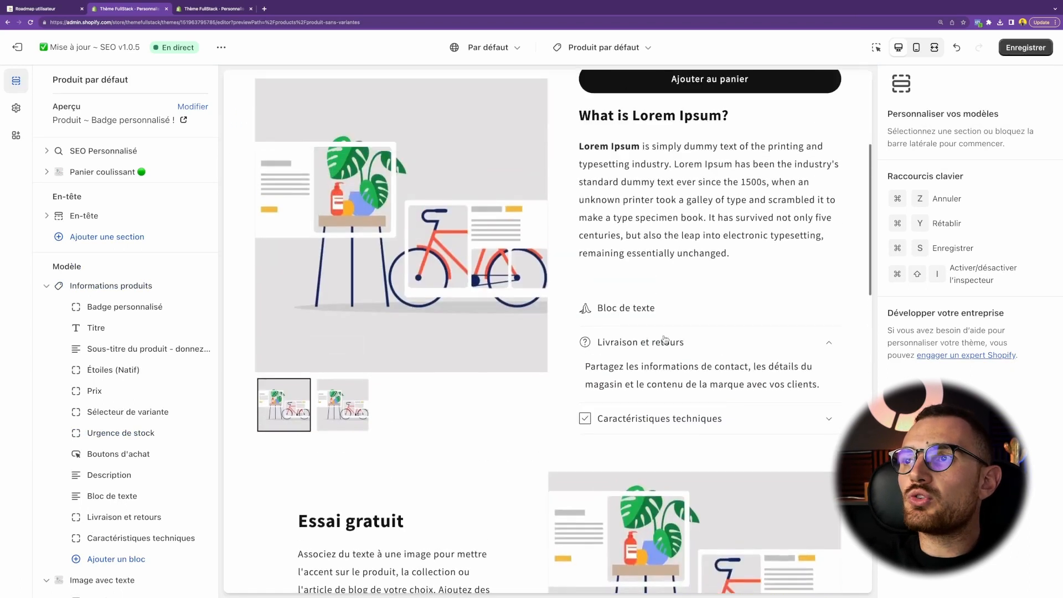
left_click(646, 331)
scroll(646, 332, "up", 4)
scroll(647, 335, "down", 4)
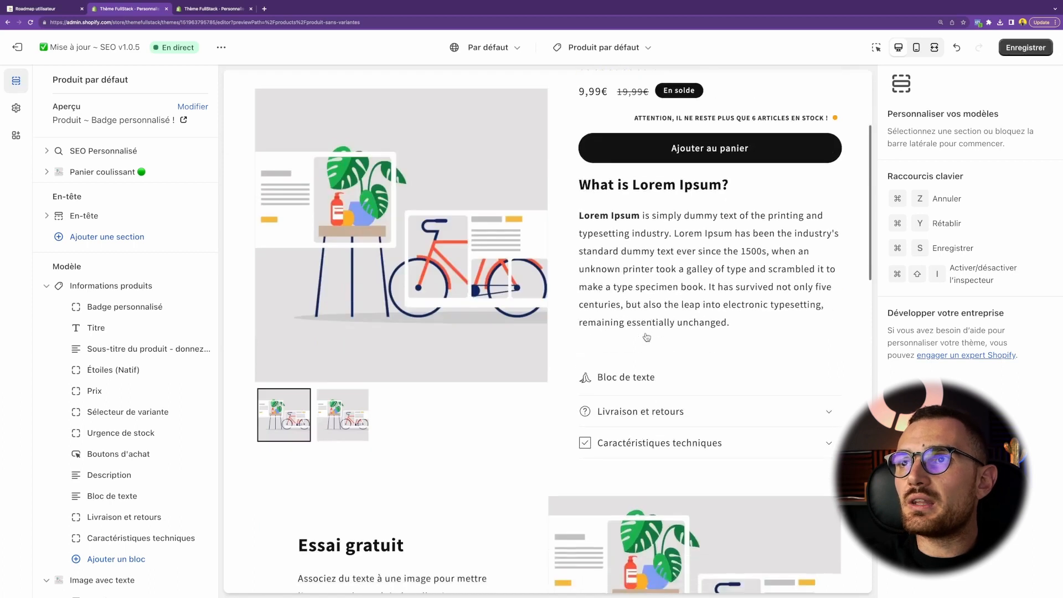
left_click(659, 338)
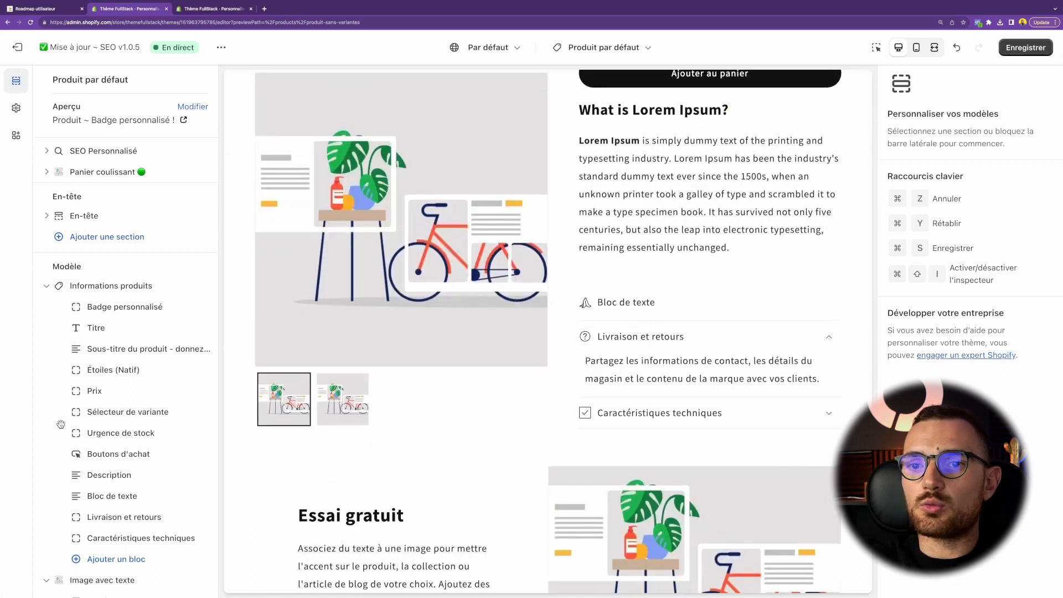
scroll(61, 424, "down", 1)
double_click(717, 375)
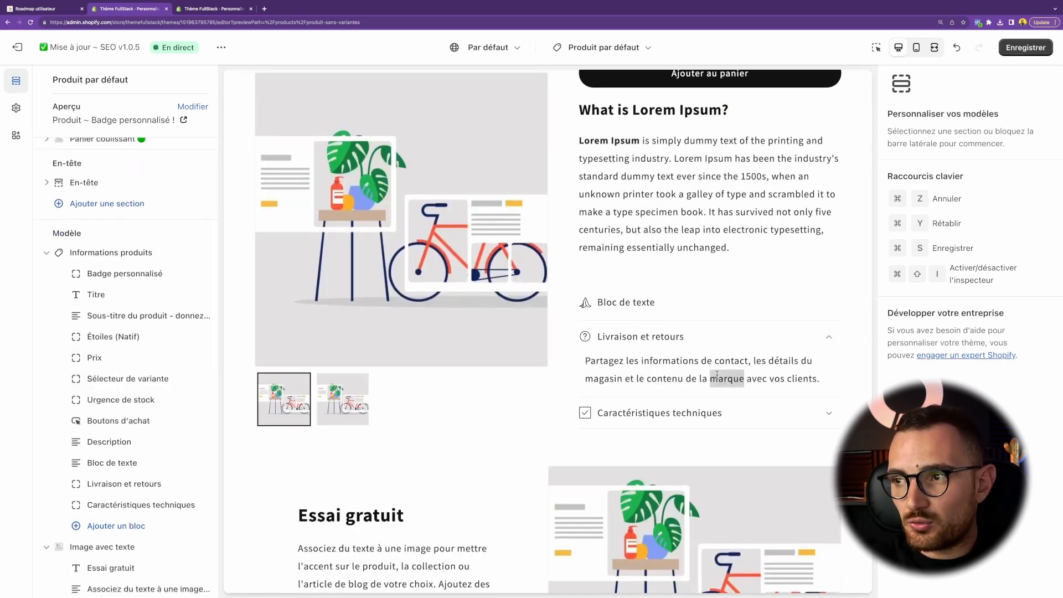
scroll(712, 372, "up", 5)
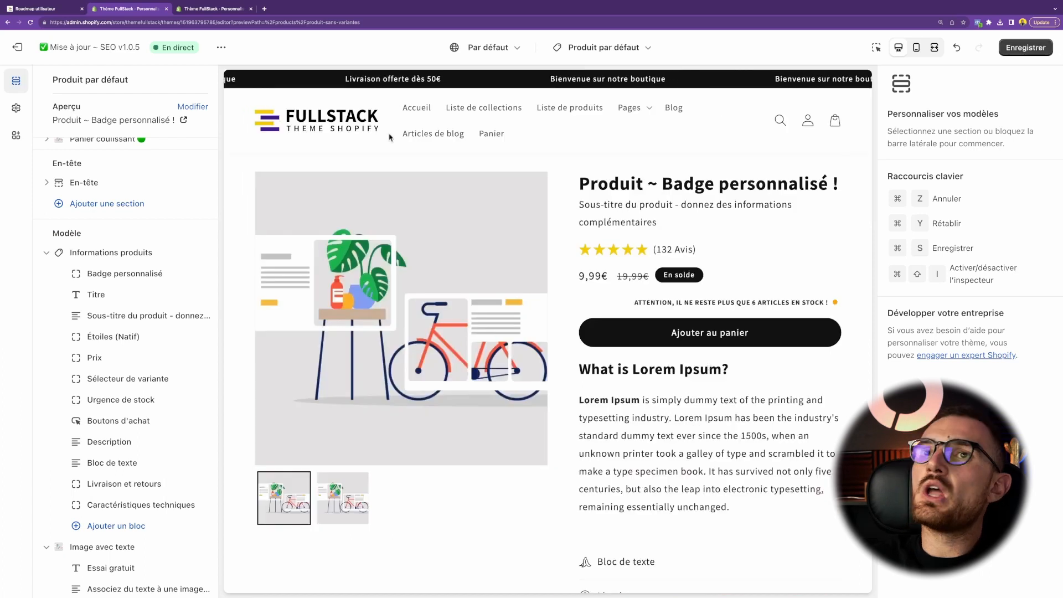
Step: Expand the Panier coulissant section, open and close the cart in the preview, and add Produit ~ Badge personnalisé ! to the cart
scroll(60, 157, "up", 1)
left_click(46, 172)
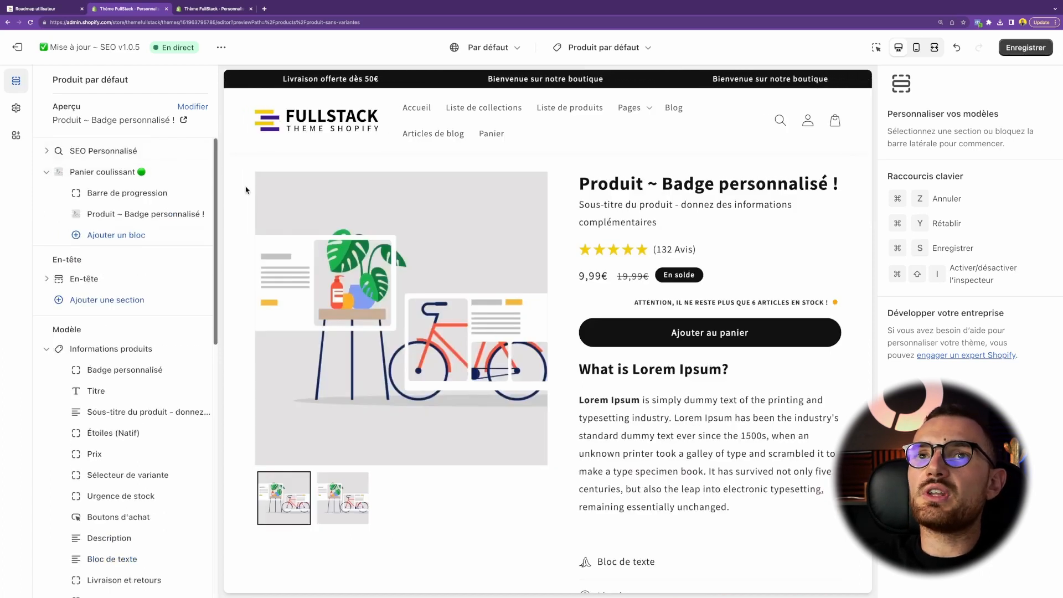
left_click(834, 121)
left_click(592, 205)
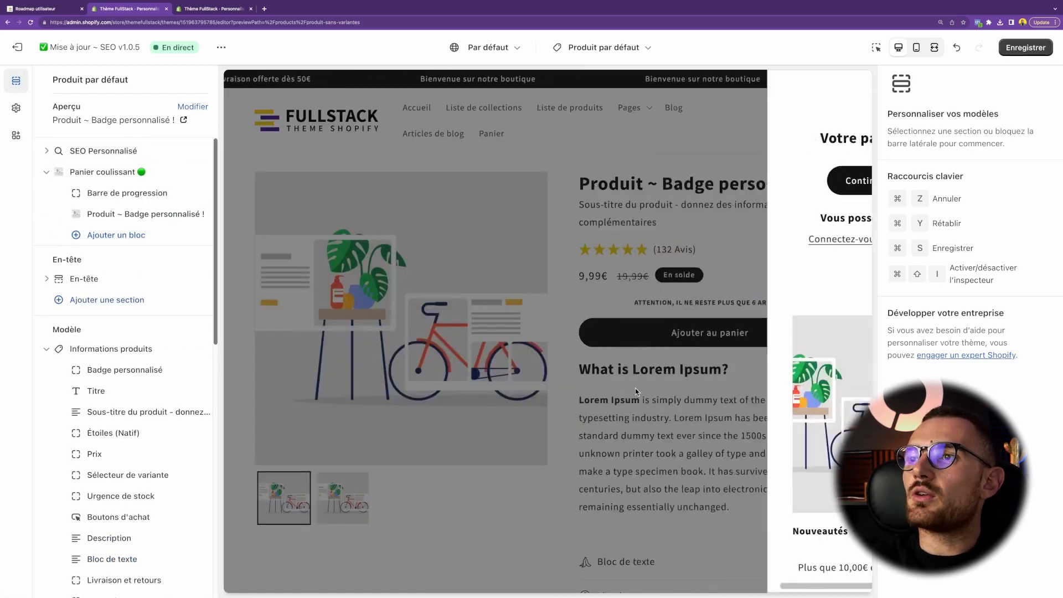
left_click(691, 341)
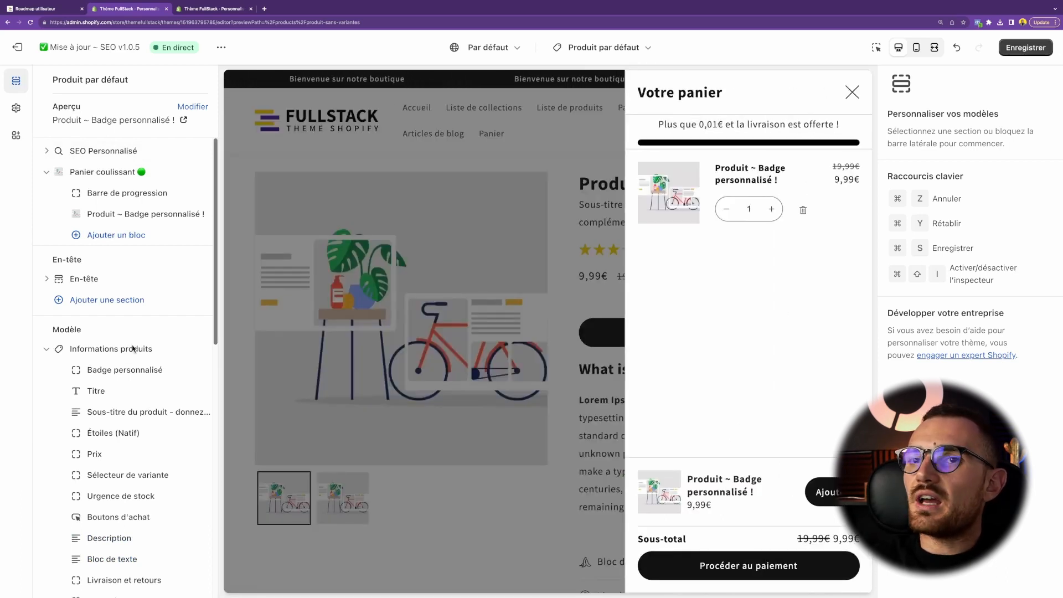
Step: Set the first threshold (Premier palier) of the sliding cart's Barre de progression block to 50
left_click(128, 193)
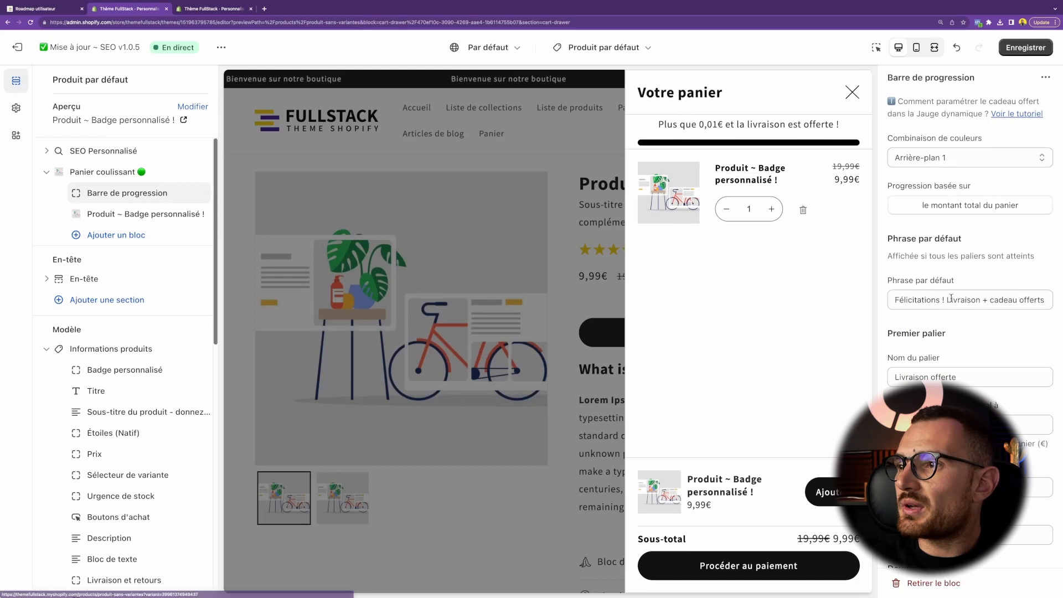
scroll(949, 304, "down", 3)
left_click_drag(895, 325, 989, 324)
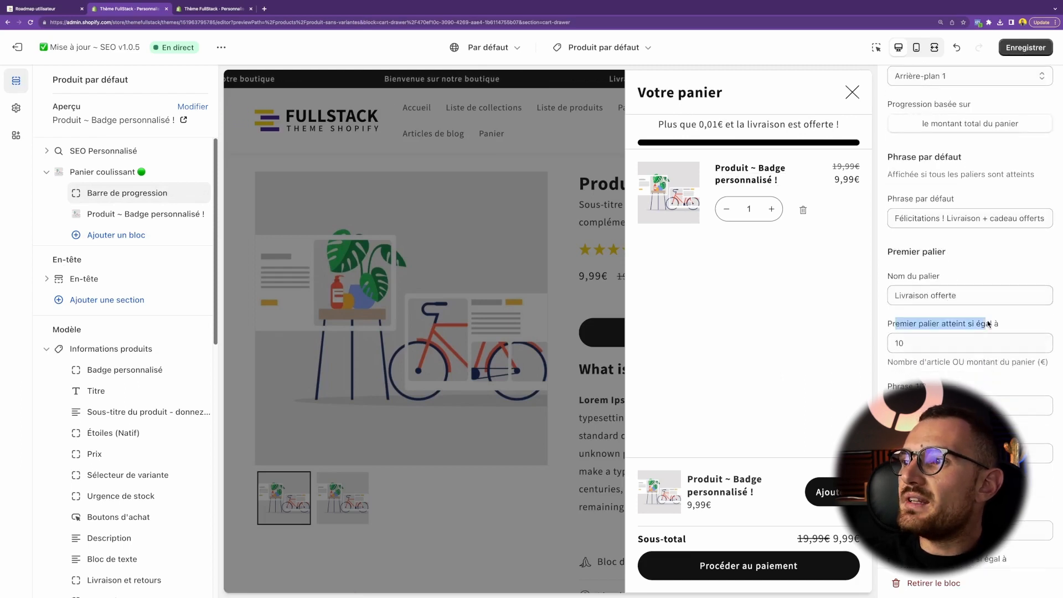
left_click(976, 335)
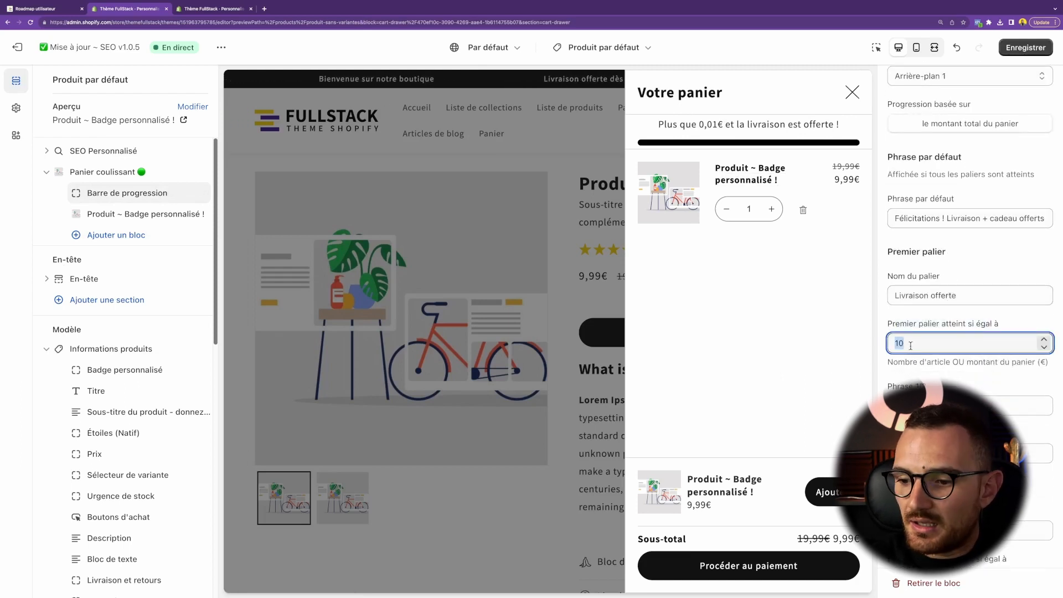
type("50")
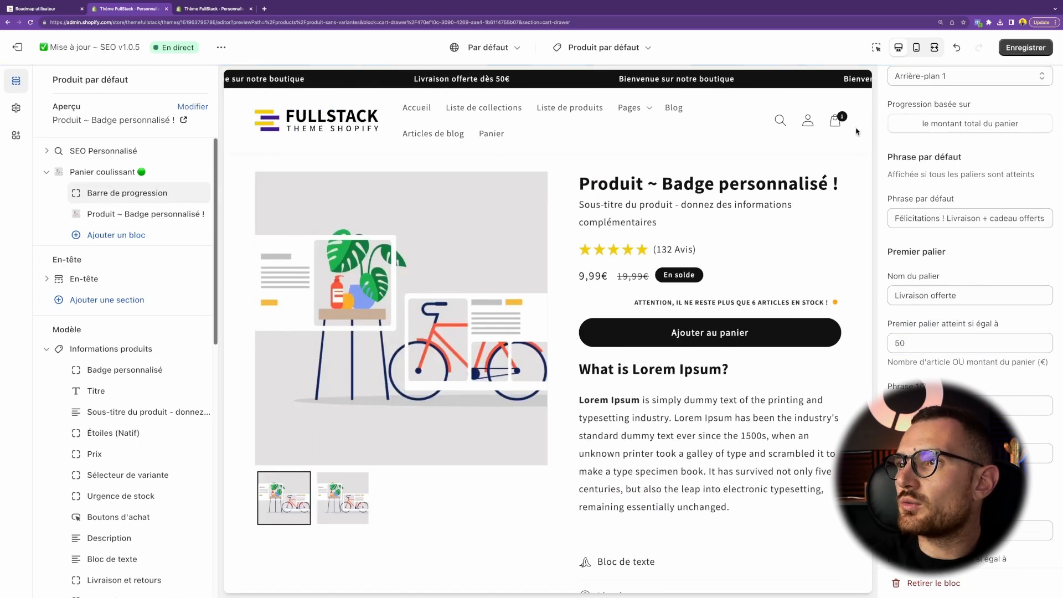
Step: Check the free-shipping message in the preview's sliding cart, save the theme changes, and close the cart
left_click(836, 121)
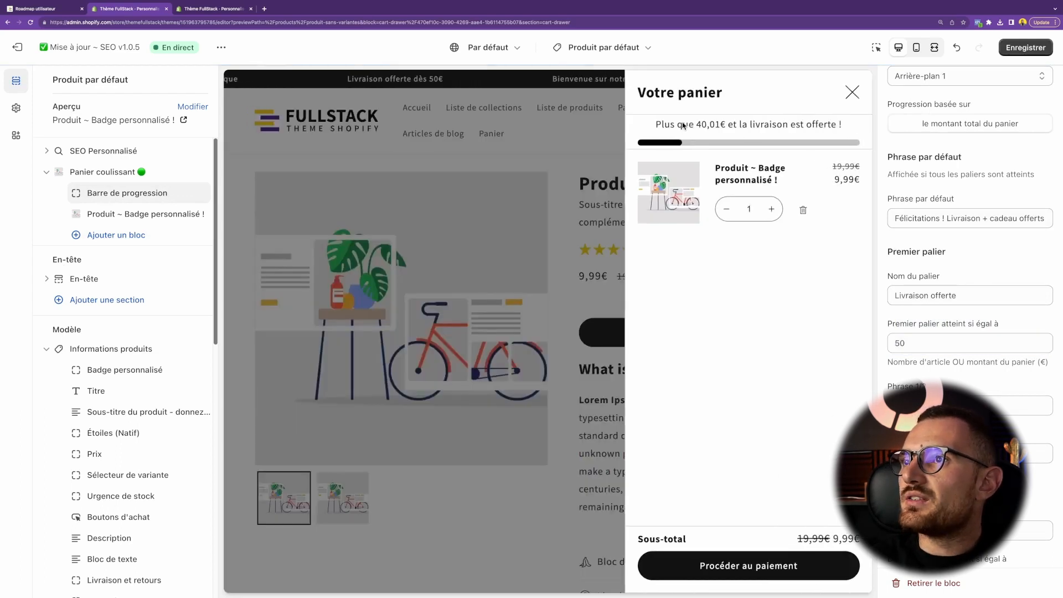
left_click_drag(683, 126, 732, 127)
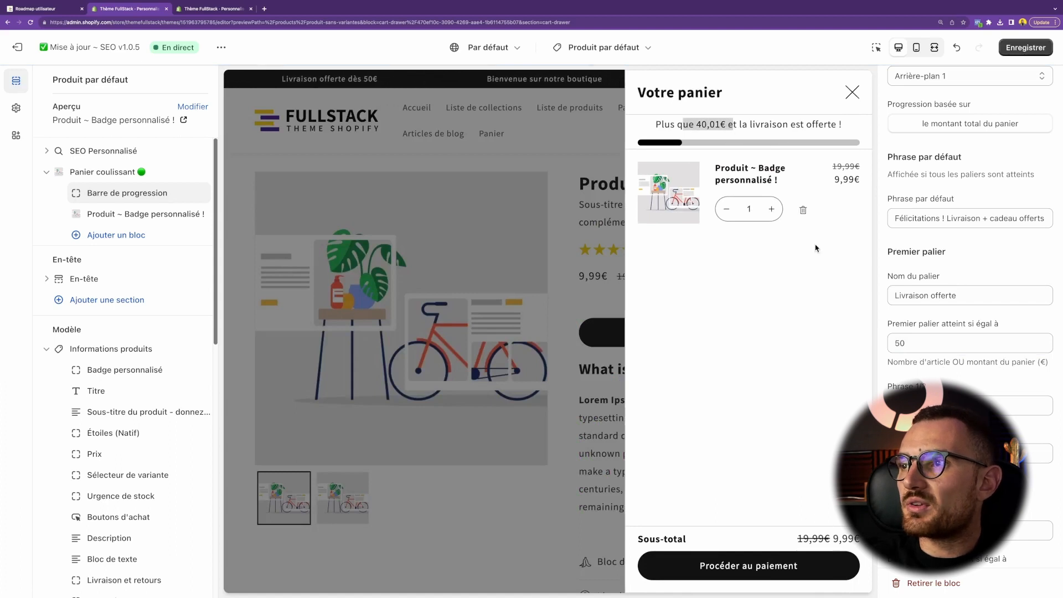
left_click(856, 188)
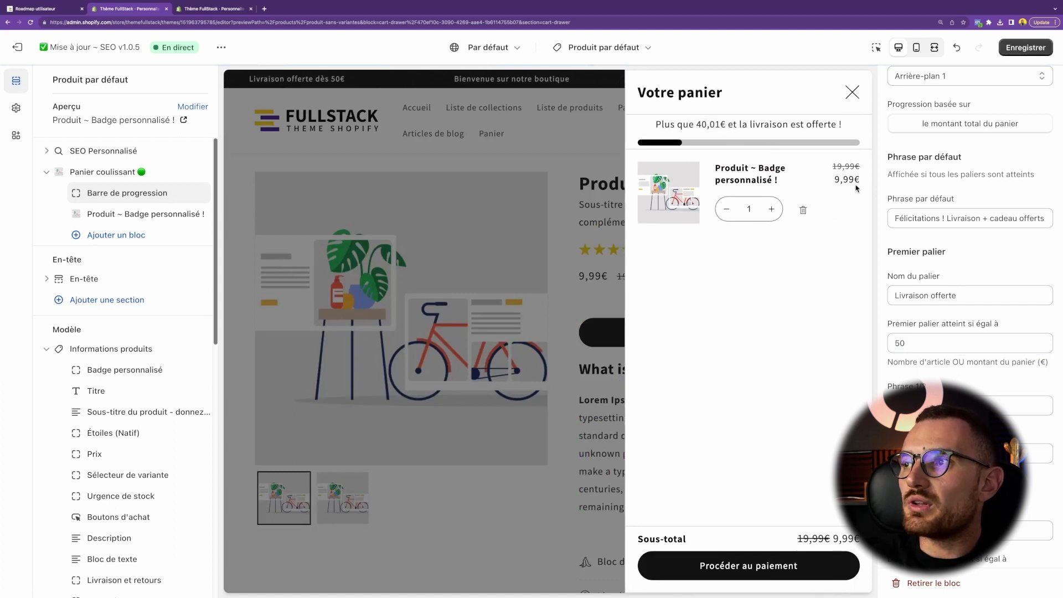
left_click_drag(729, 126, 692, 126)
triple_click(715, 124)
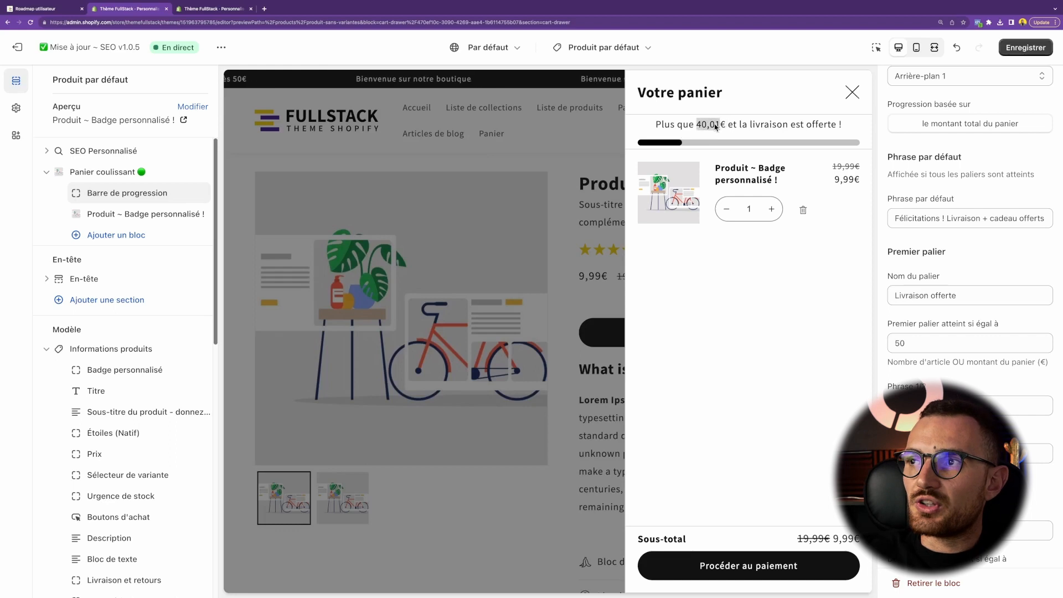
left_click(749, 125)
left_click_drag(749, 126, 833, 126)
left_click(834, 128)
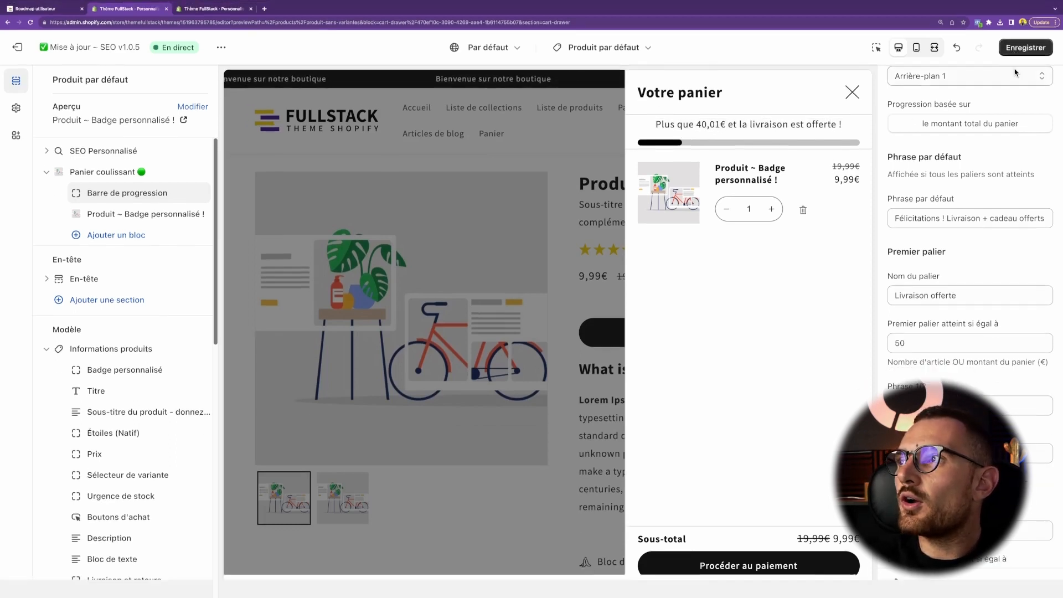
left_click(1025, 47)
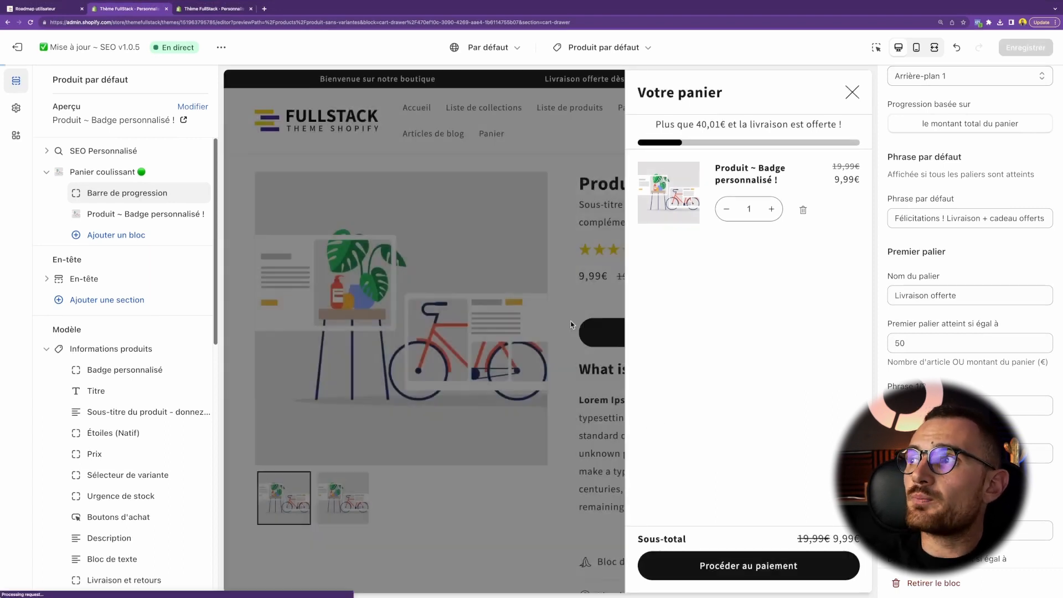
left_click(453, 307)
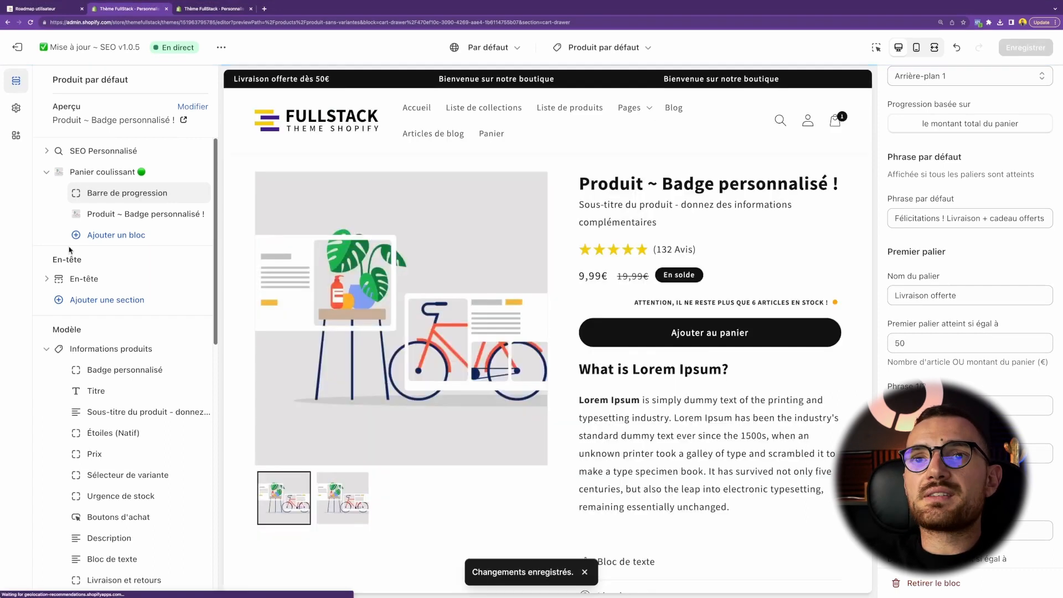
Step: Add a Bump en un clic block for Produit ~ Offre groupée ! to the Panier coulissant section and save
left_click(116, 234)
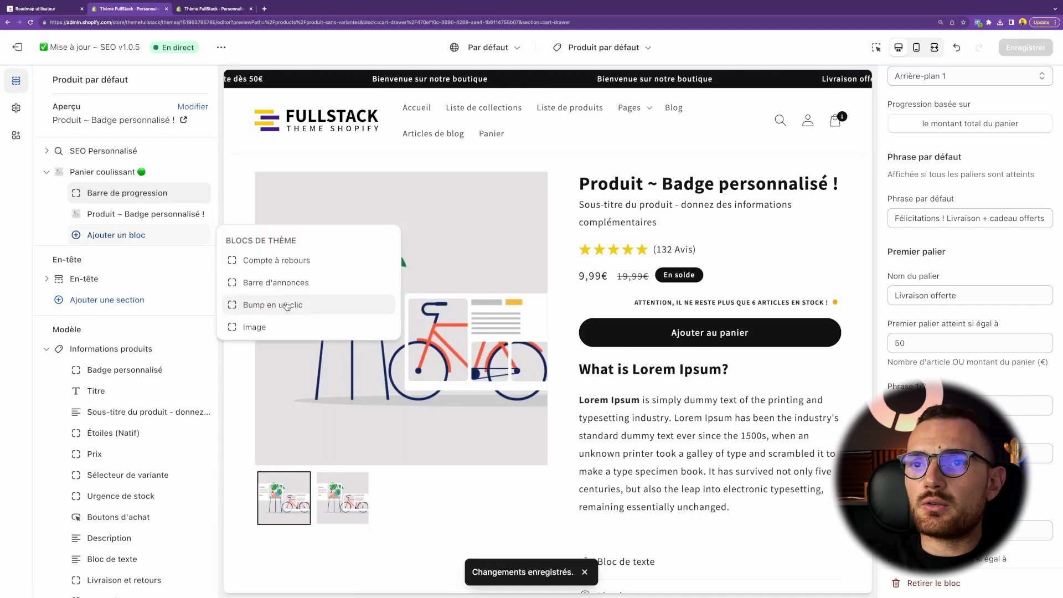
left_click(310, 305)
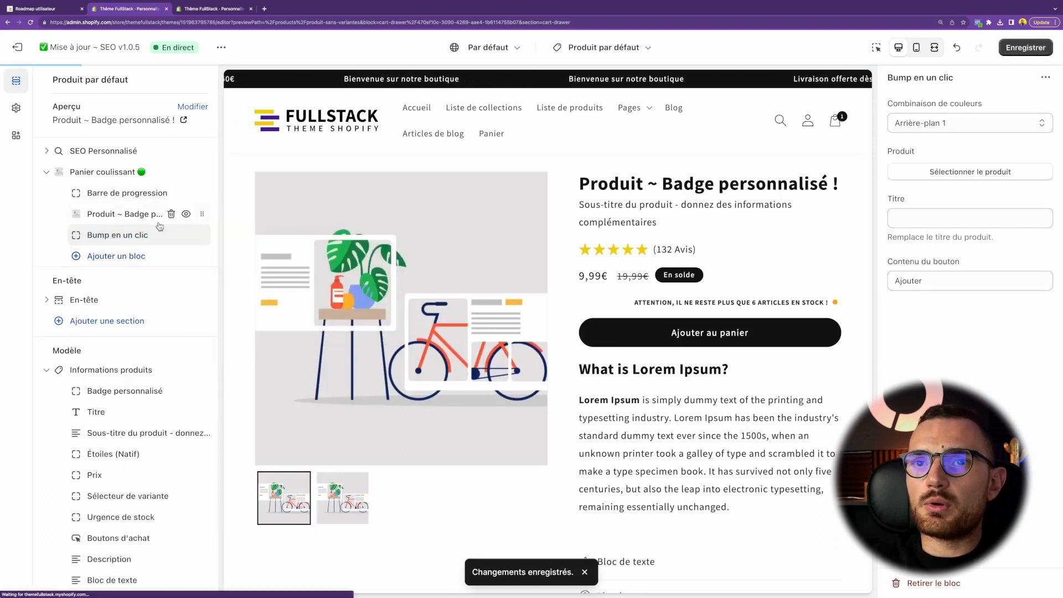
left_click(950, 175)
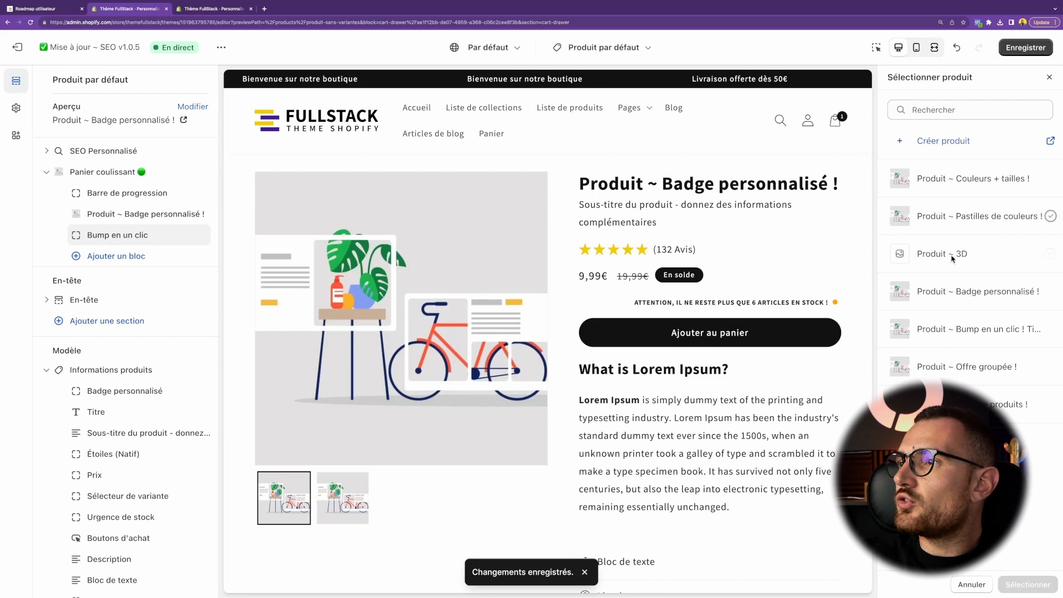
left_click(961, 294)
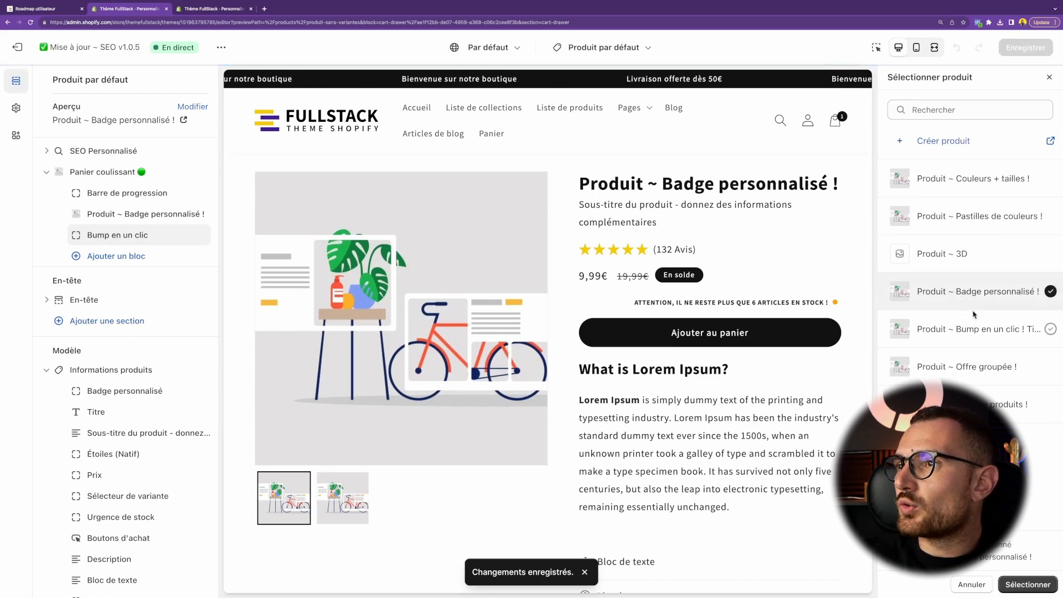
left_click(973, 368)
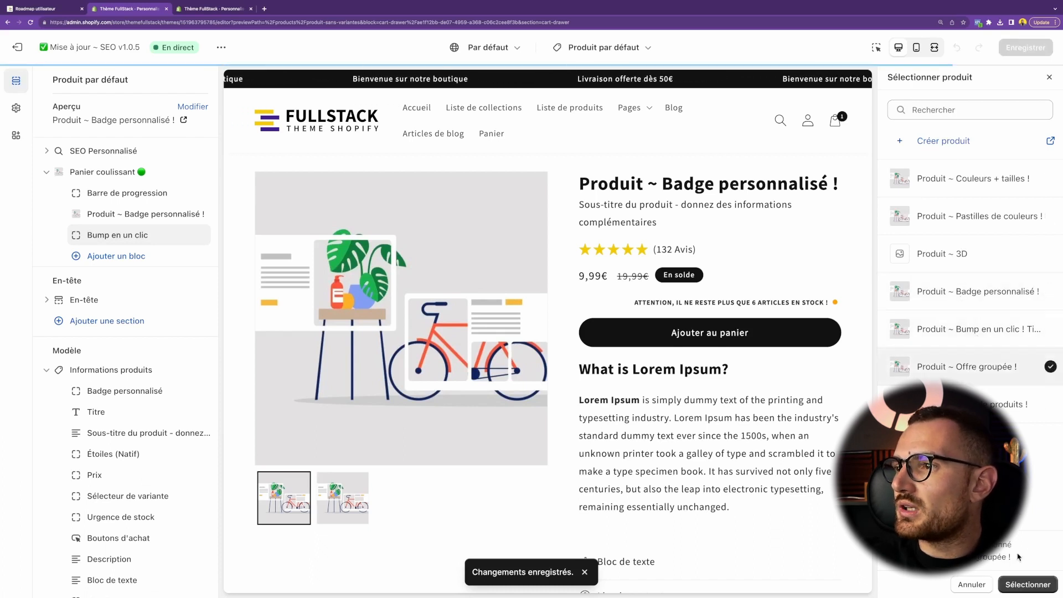
left_click(1026, 584)
left_click(1019, 50)
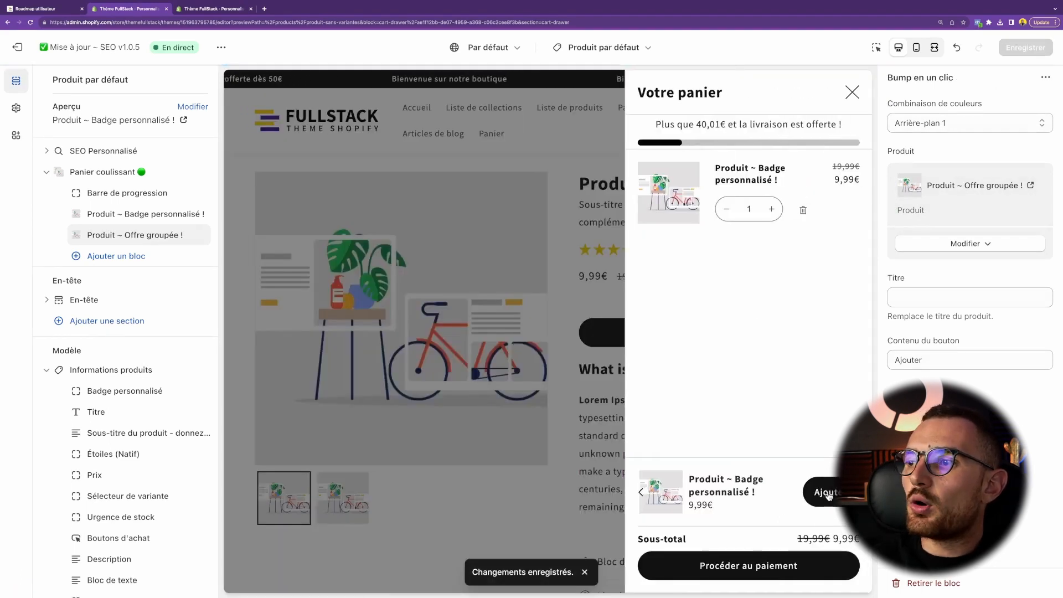
Step: Add more units of Produit ~ Badge personnalisé ! from the cart's bump offer and check the free-shipping message
left_click(828, 497)
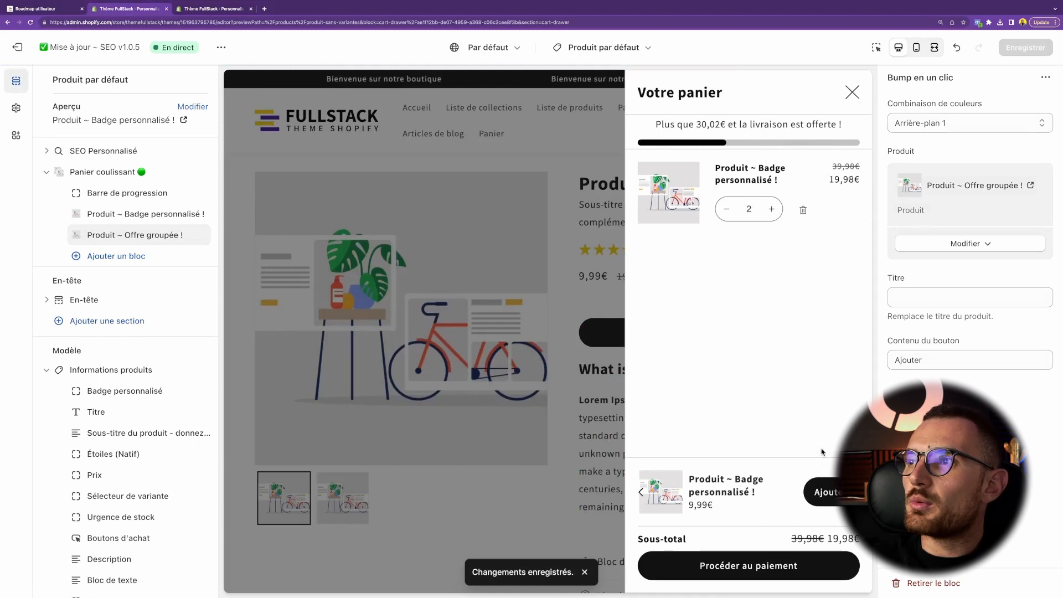
left_click(828, 494)
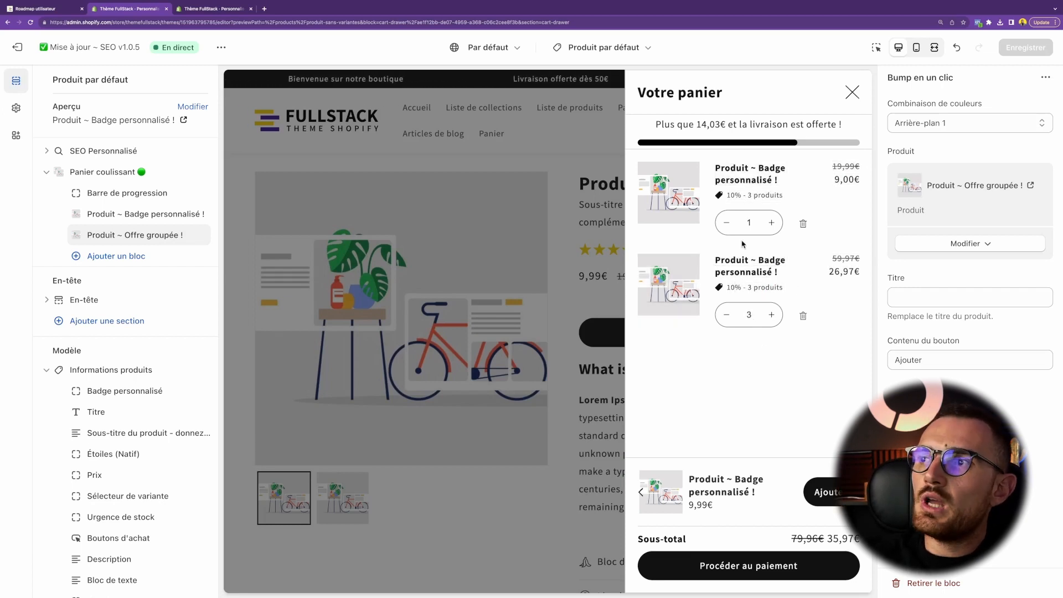
left_click_drag(656, 124, 830, 128)
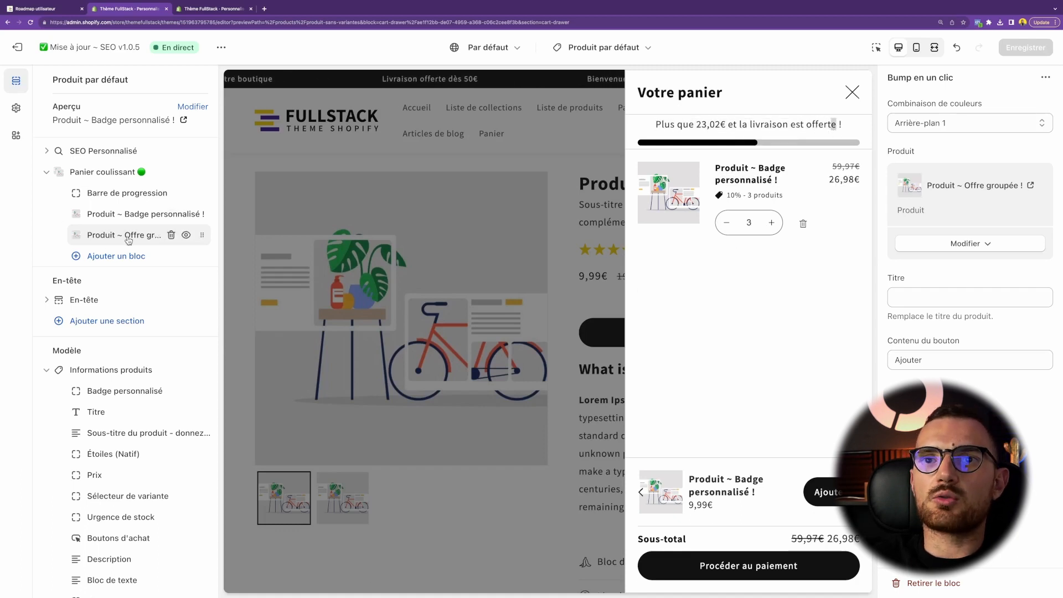
Step: Add a Barre d'annonces block to the Panier coulissant section and check its message in the preview's sliding cart
left_click(127, 255)
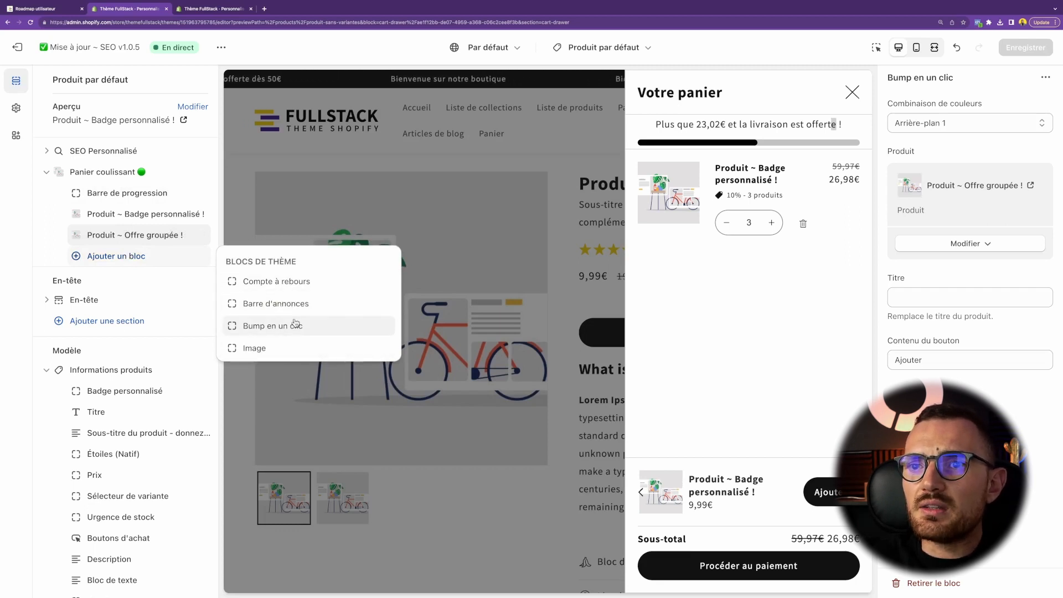
left_click(266, 304)
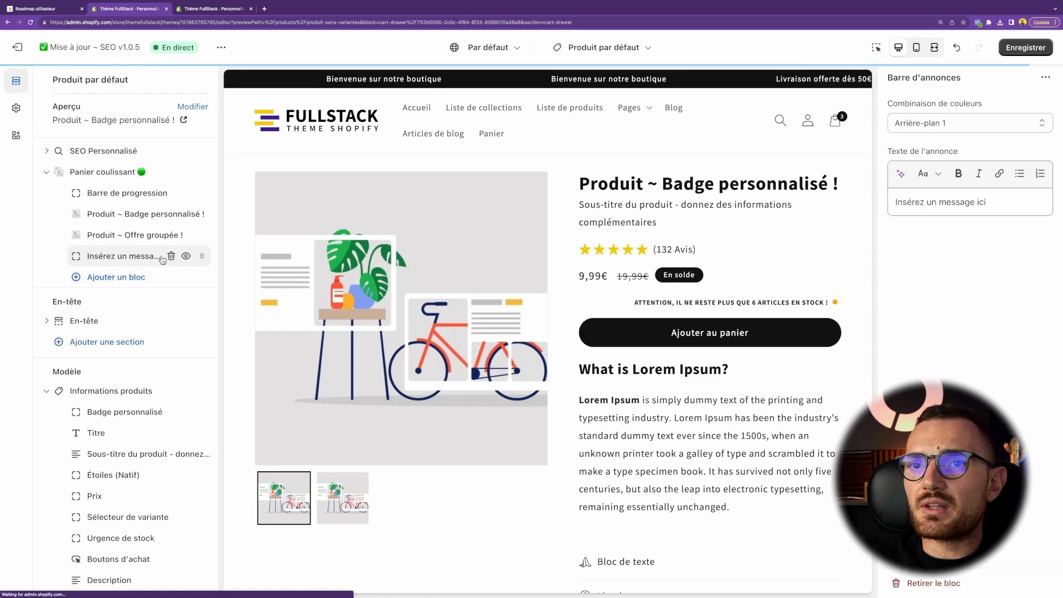
left_click(1002, 206)
key("ctrl+a")
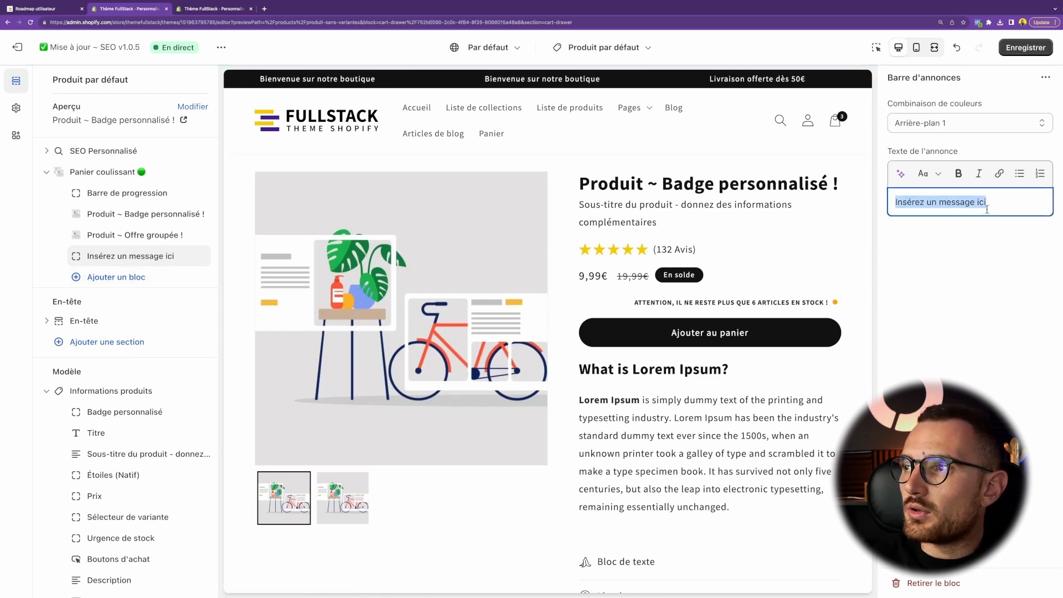
left_click(837, 119)
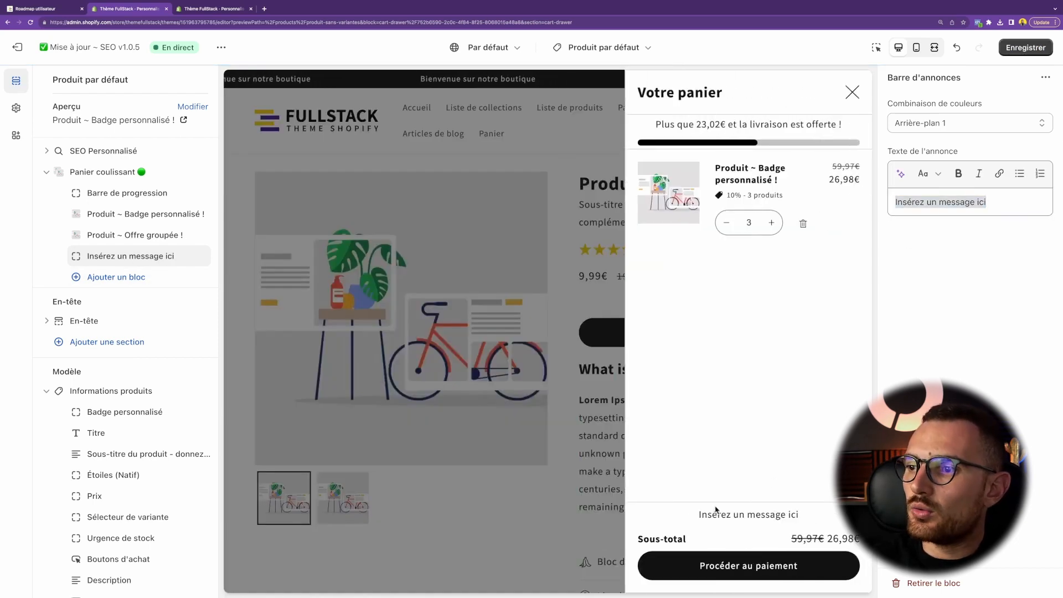
left_click_drag(696, 518, 795, 515)
Step: Set the announcement block's color combination to Arrière-plan 2, check it in the preview's sliding cart, and close the cart
left_click(963, 123)
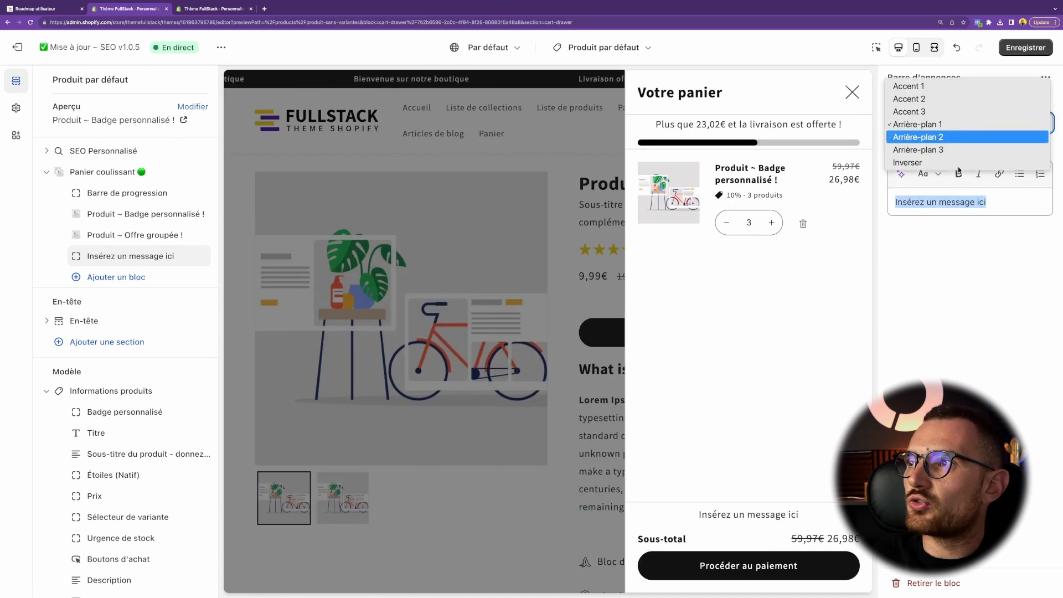
left_click(941, 135)
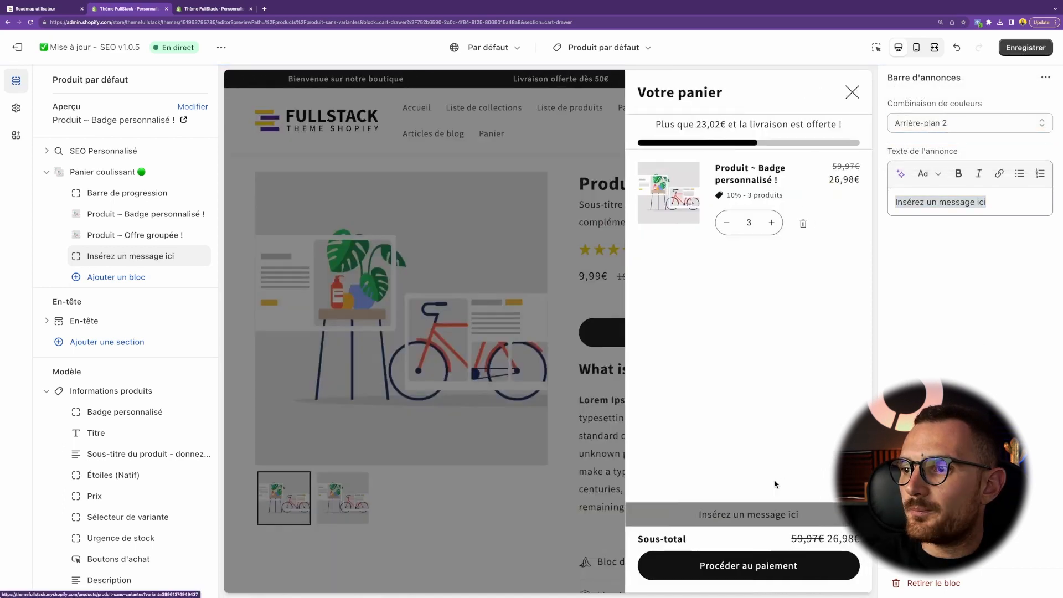
left_click_drag(706, 509, 803, 517)
left_click(1000, 349)
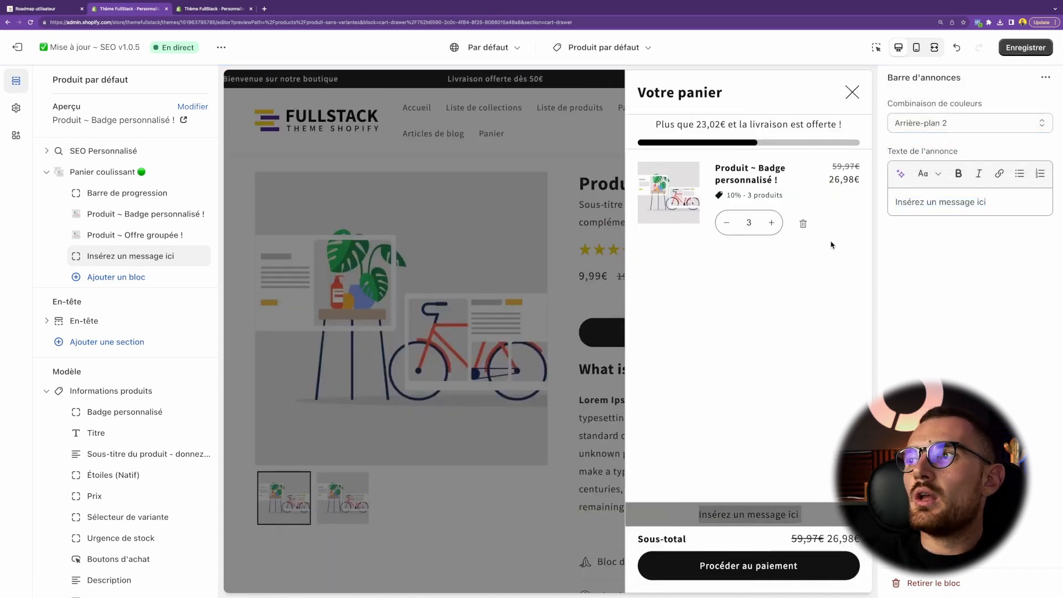
left_click(570, 164)
Step: Switch the theme editor from the product template to the Panier template
left_click(603, 47)
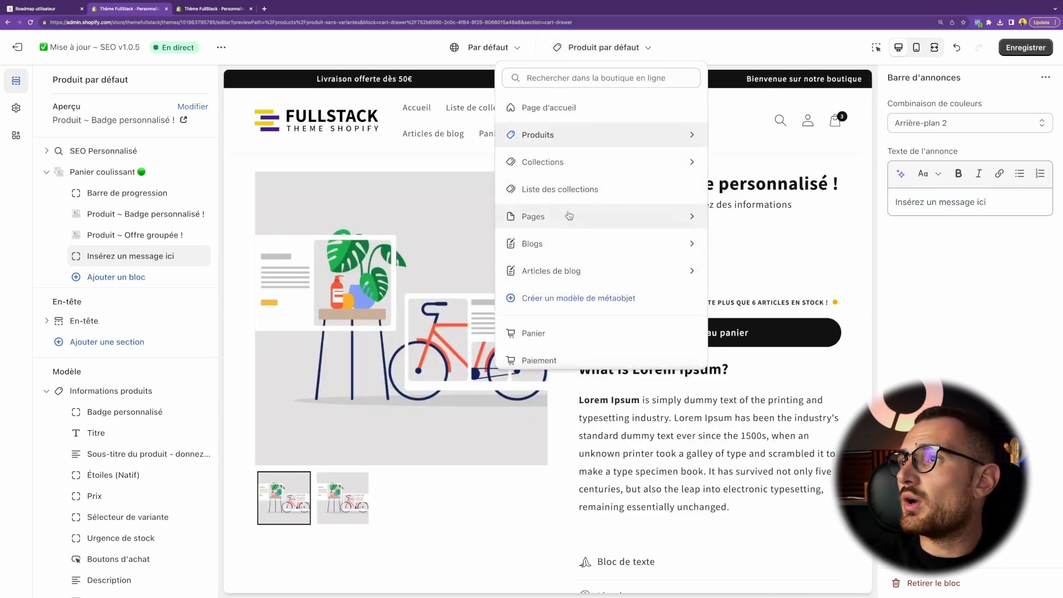
scroll(557, 205, "down", 2)
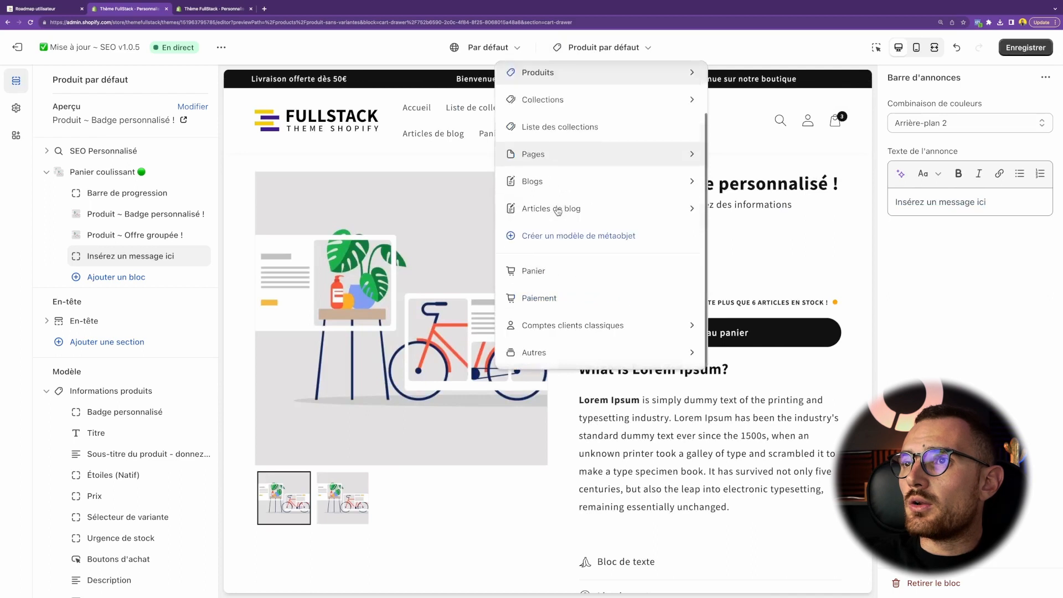
left_click(556, 286)
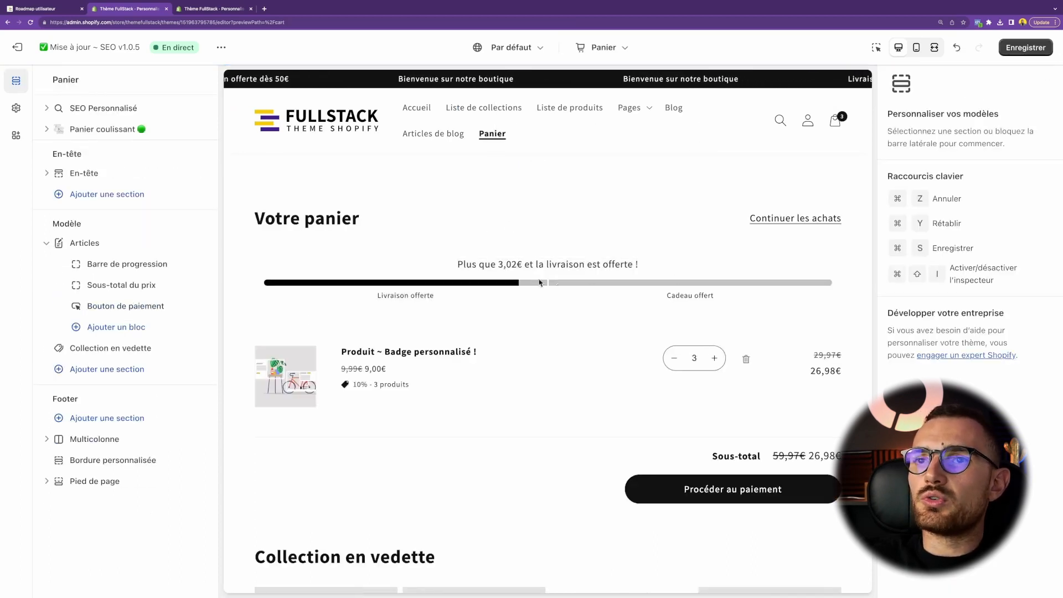
Step: Clear the second tier's (Deuxième palier) name and threshold in the cart page's Barre de progression block
left_click(122, 264)
scroll(938, 357, "down", 5)
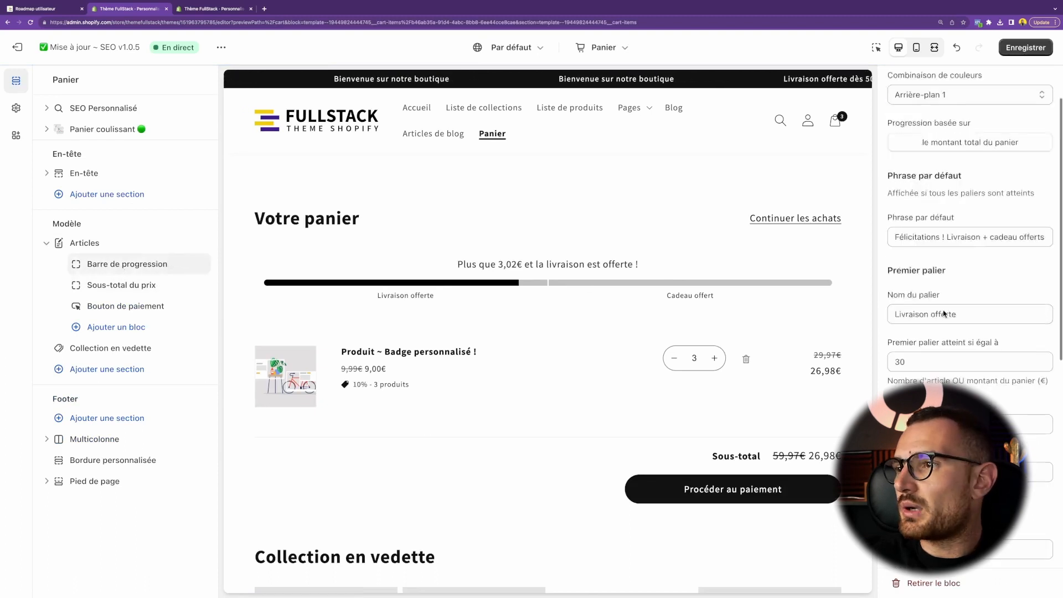
scroll(939, 357, "down", 3)
triple_click(946, 330)
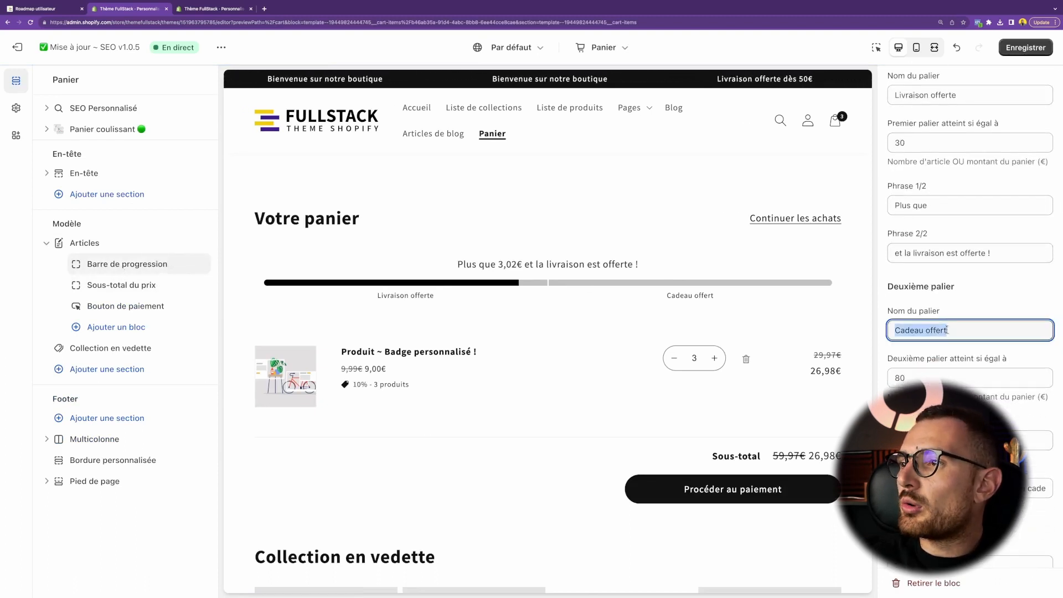
key("BackSpace")
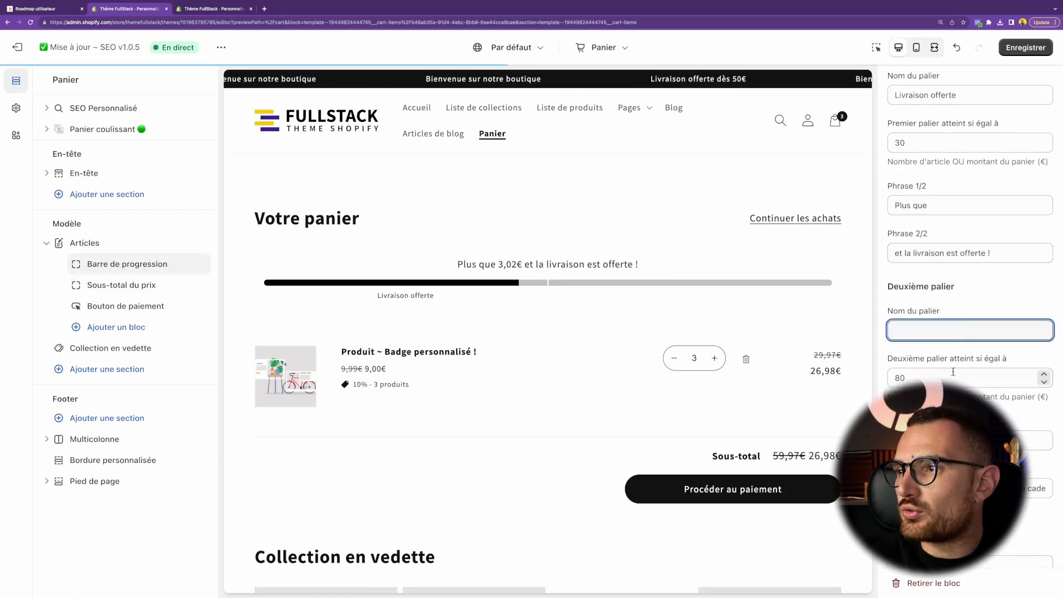
key("Tab")
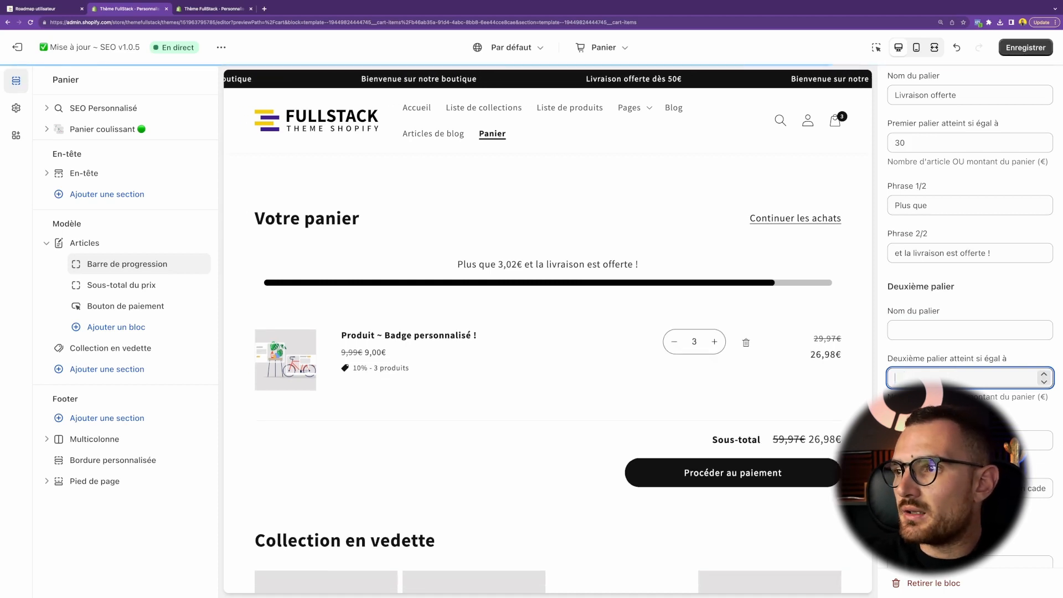
key("BackSpace")
Step: Compare the free-shipping message on the cart page with the one in the preview's sliding cart
triple_click(549, 263)
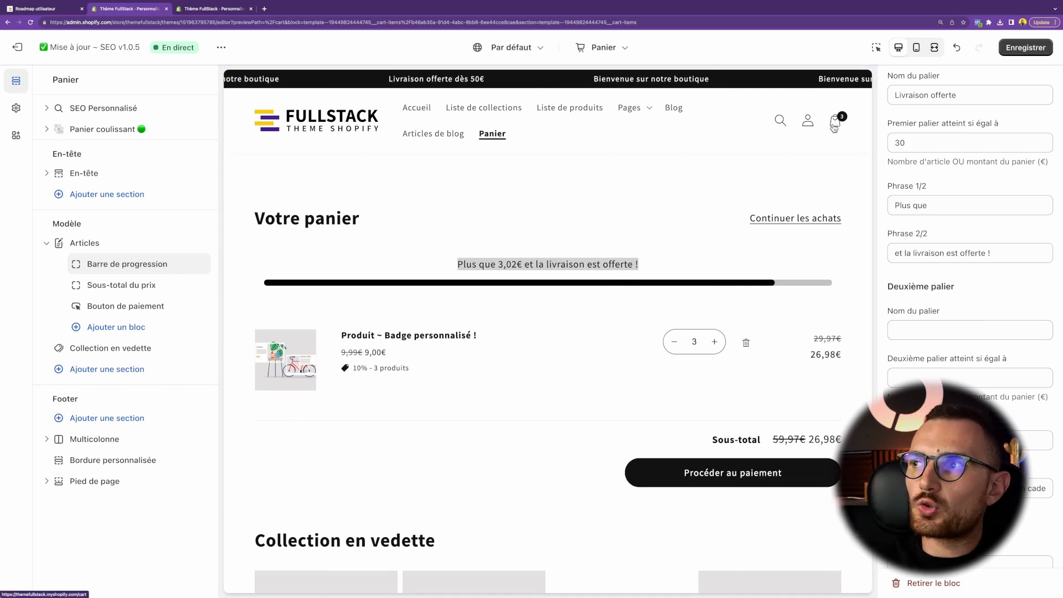
left_click(759, 173)
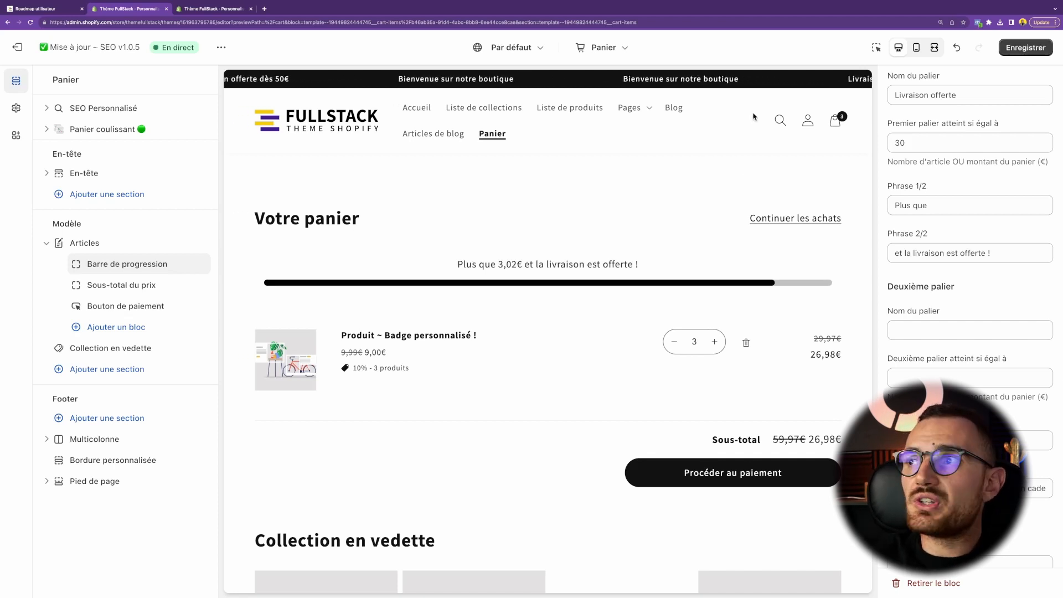
left_click(835, 120)
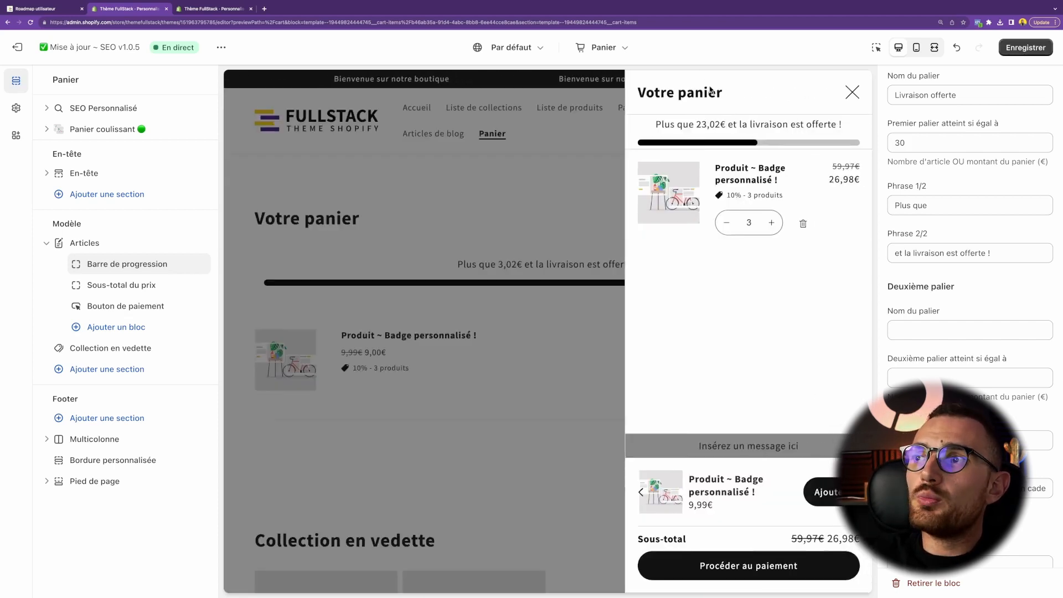